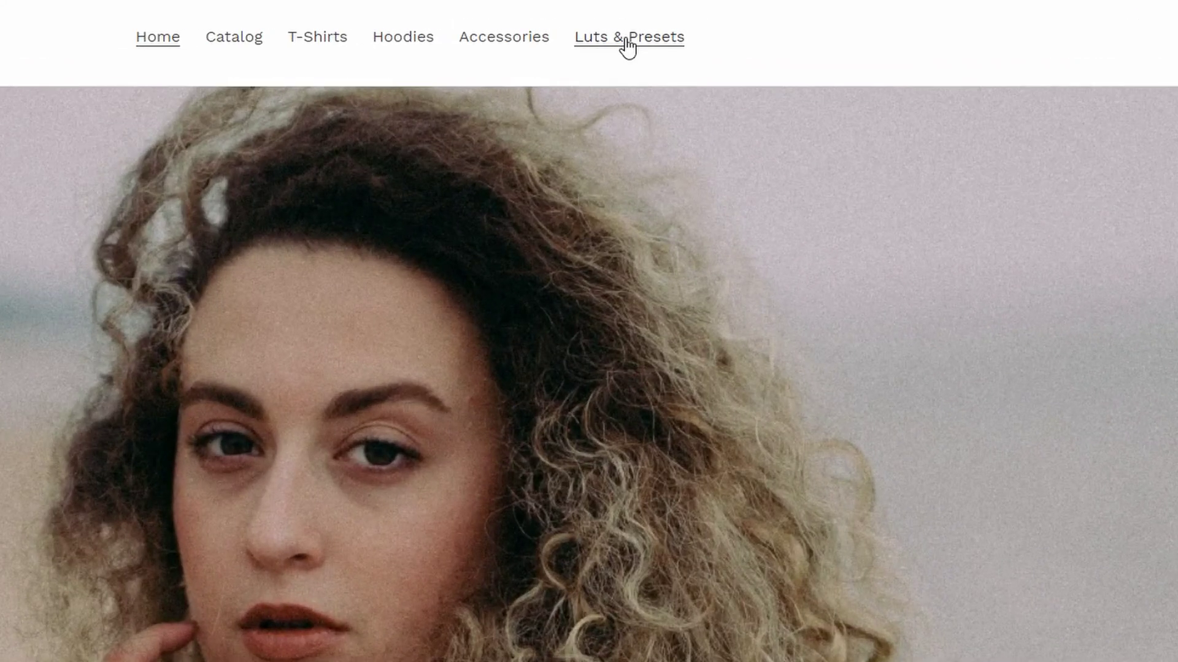
Preorder the DaVinci Resolve Color Grading Course from Luts & Presets, then scroll down the homepage
click(627, 38)
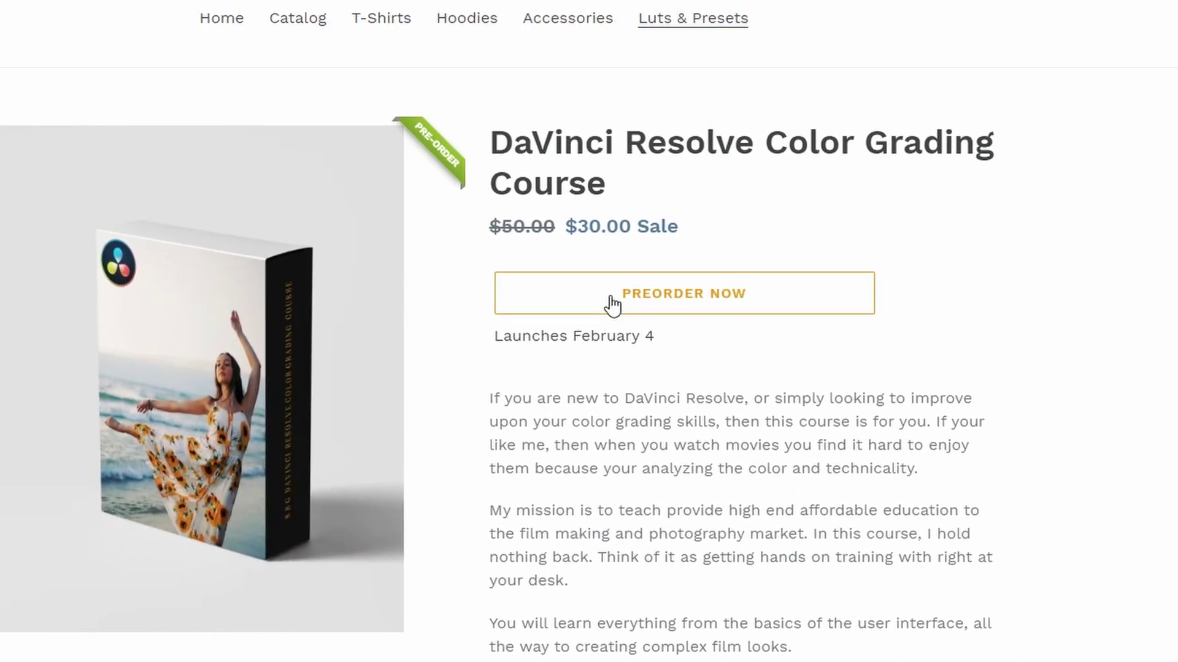
click(610, 303)
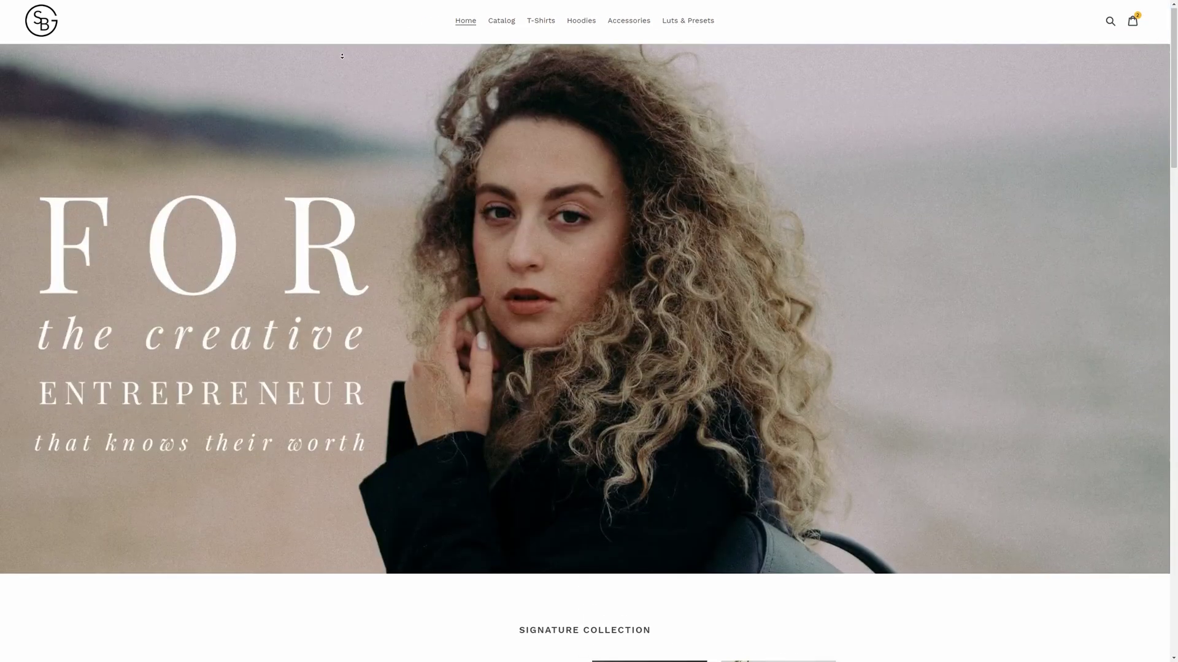
scroll(342, 60, down, 1)
scroll(342, 60, down, 2)
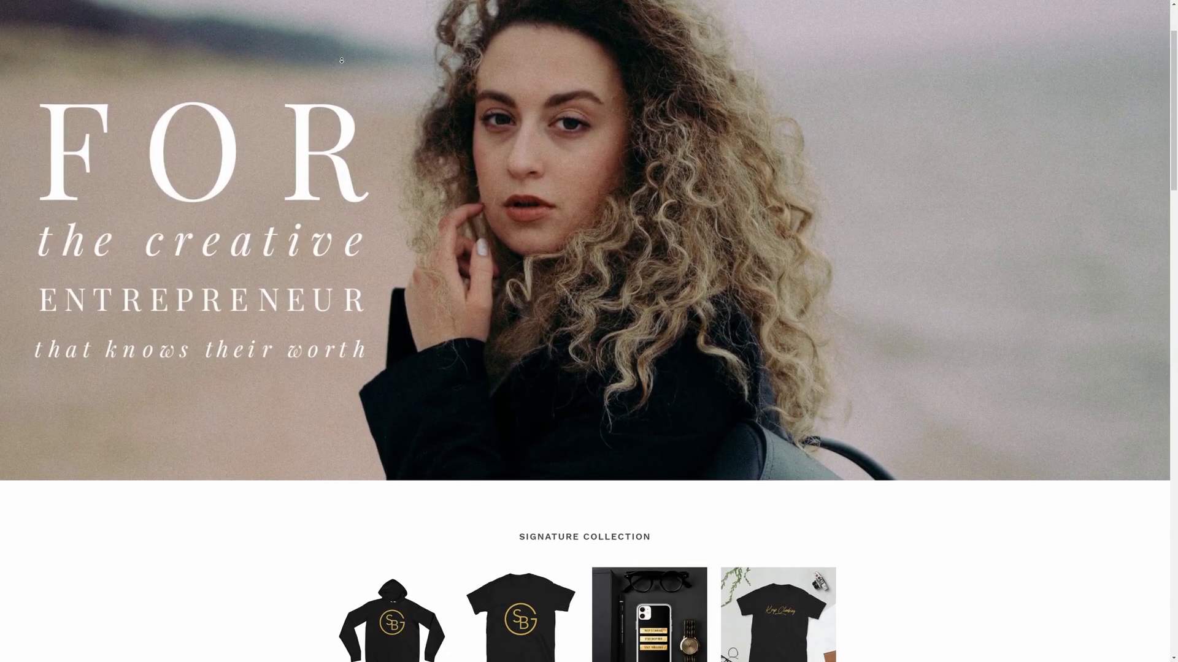
scroll(341, 60, down, 2)
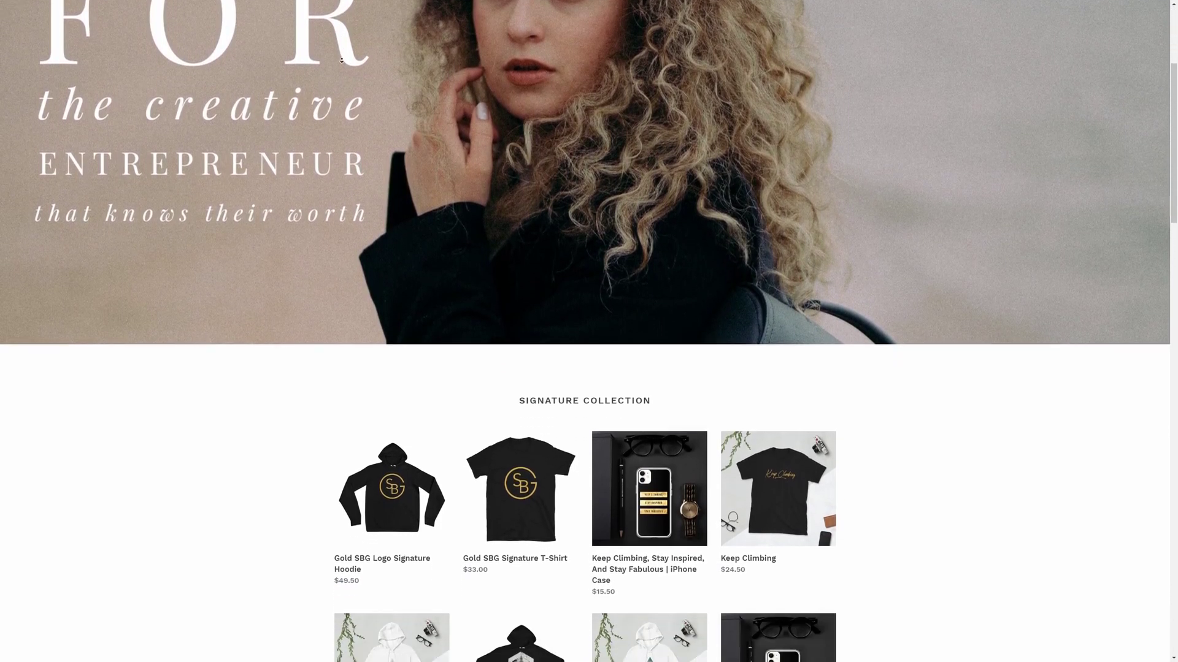
scroll(342, 61, down, 1)
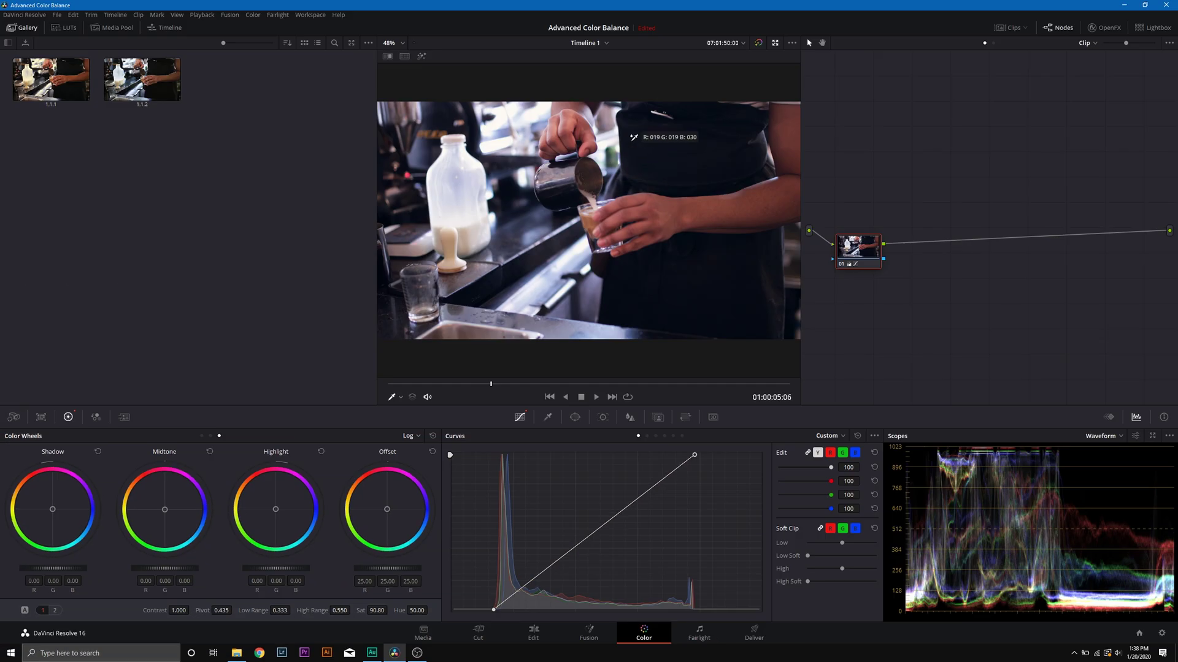
Sample a neutral area in the viewer with the white balance eyedropper
click(631, 141)
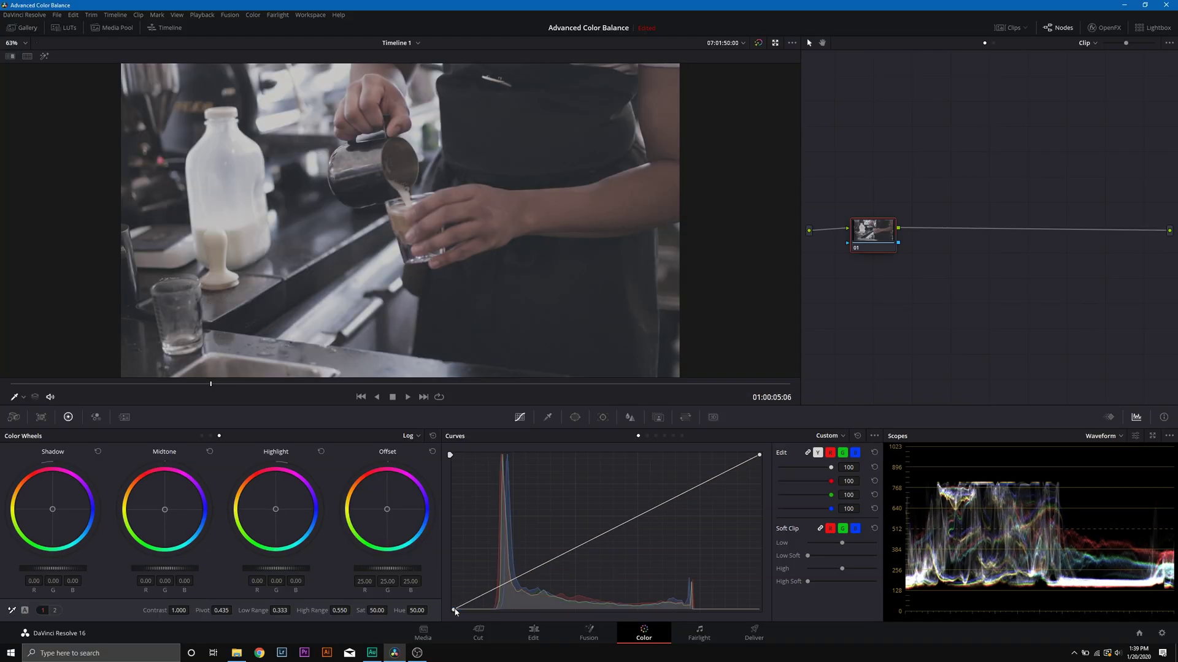
Move the curve's black point right and white point left, and set Saturation to 90.80
drag(452, 611, 491, 610)
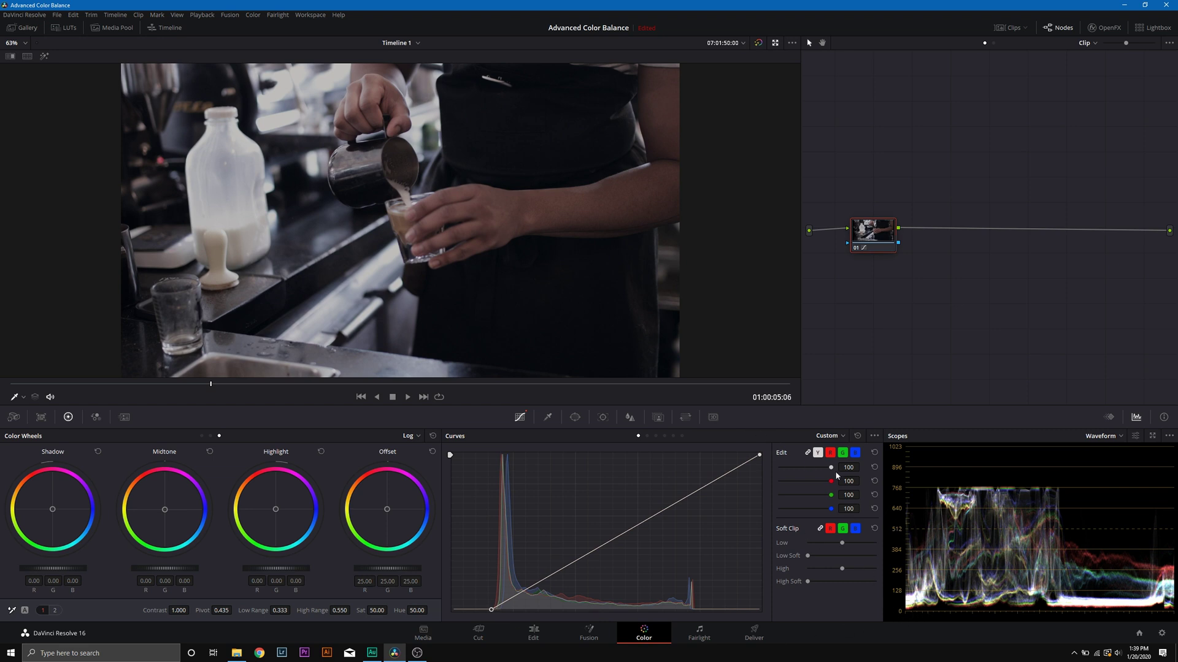
drag(760, 455, 698, 469)
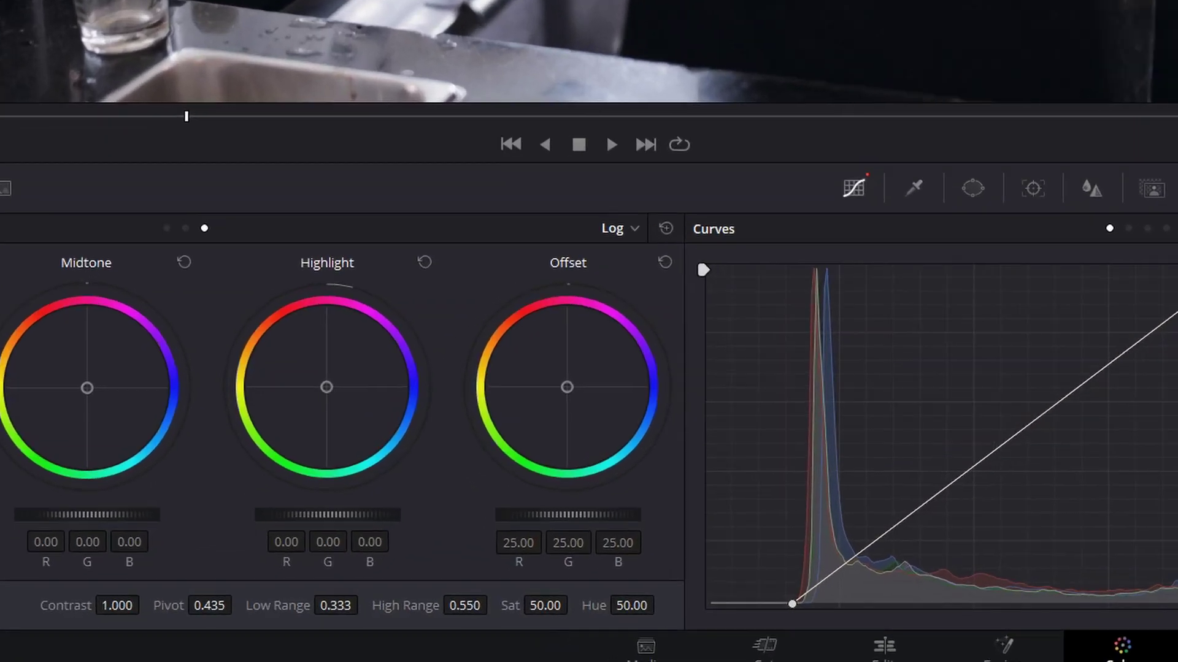
drag(379, 609, 390, 610)
drag(544, 605, 554, 605)
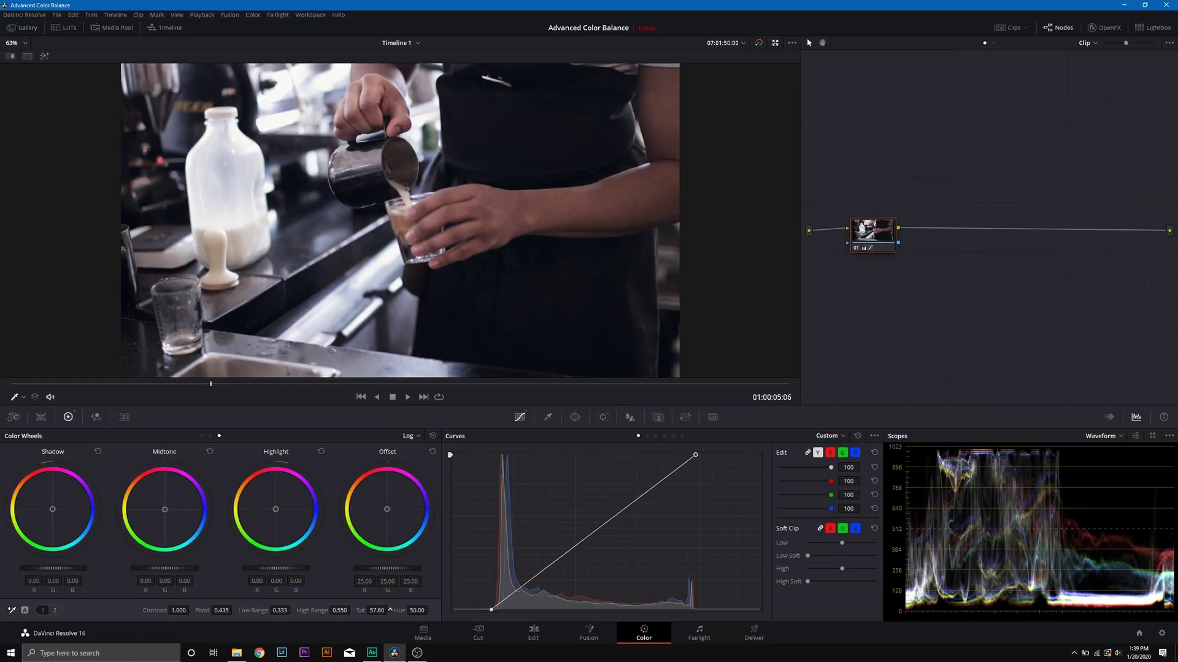
drag(390, 609, 391, 610)
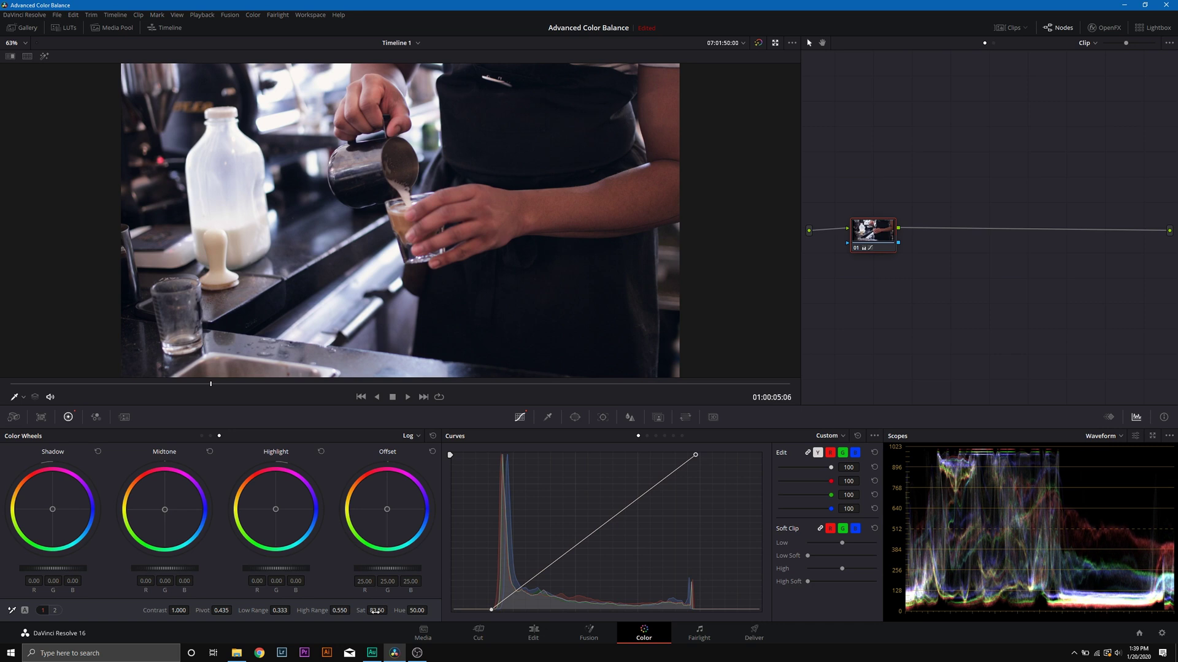
click(375, 611)
text(90.8)
key(Return)
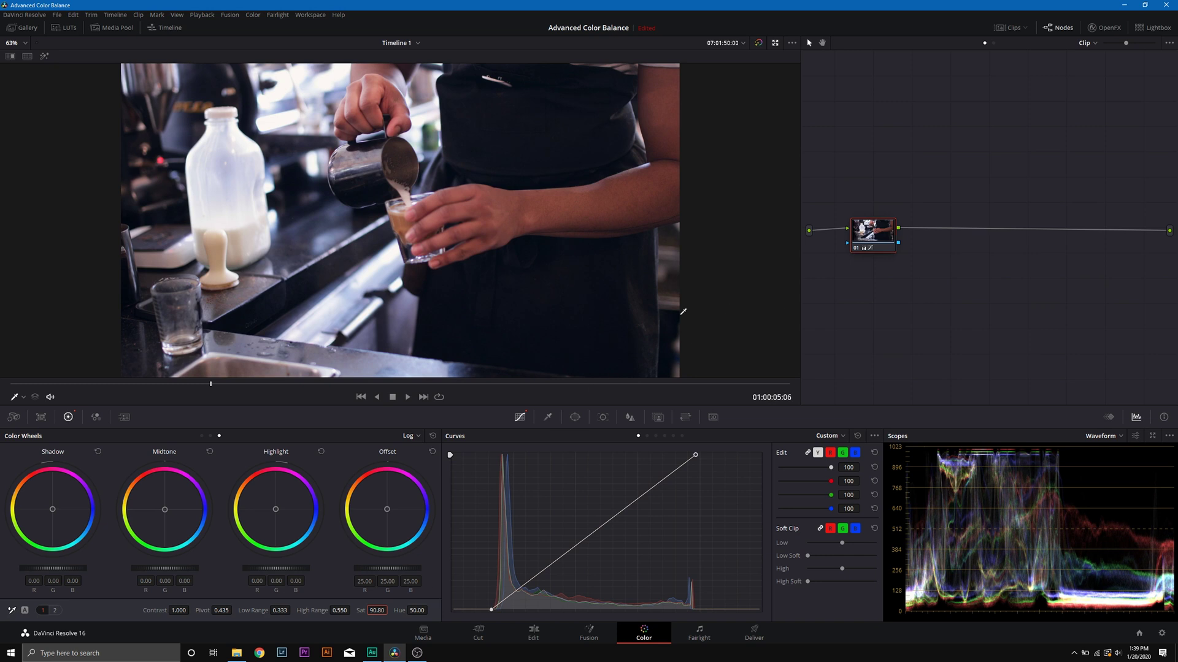
Insert serial node 02 after node 01 via Add Node > Add Serial
right_click(890, 242)
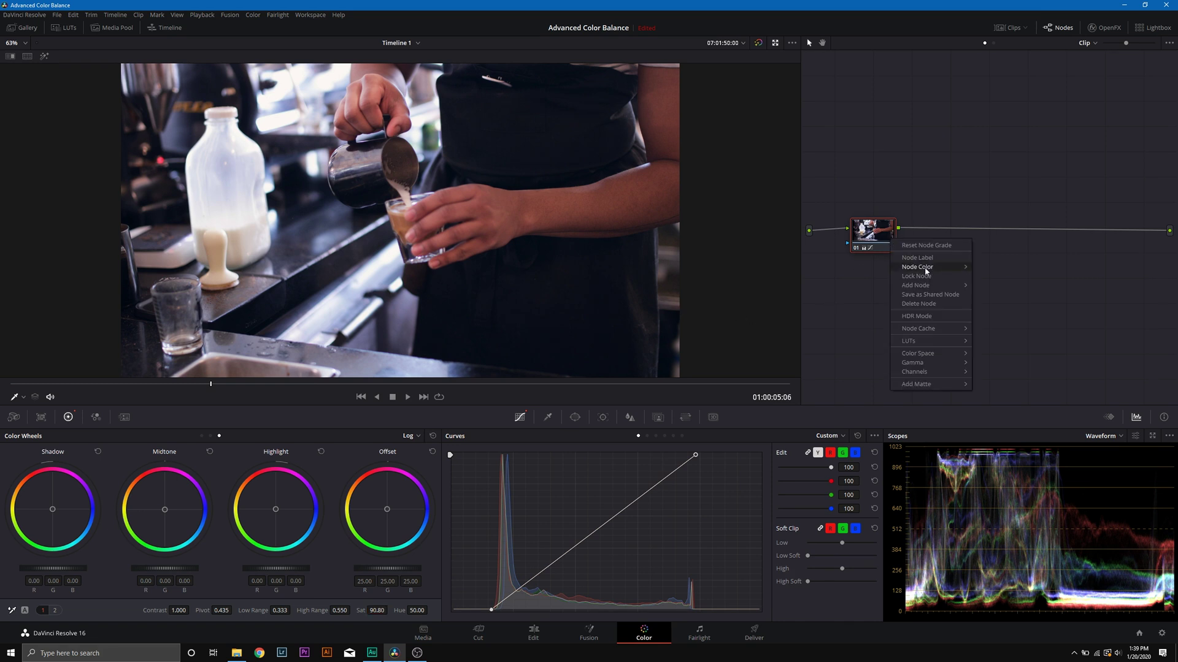
mouse_move(939, 285)
click(992, 287)
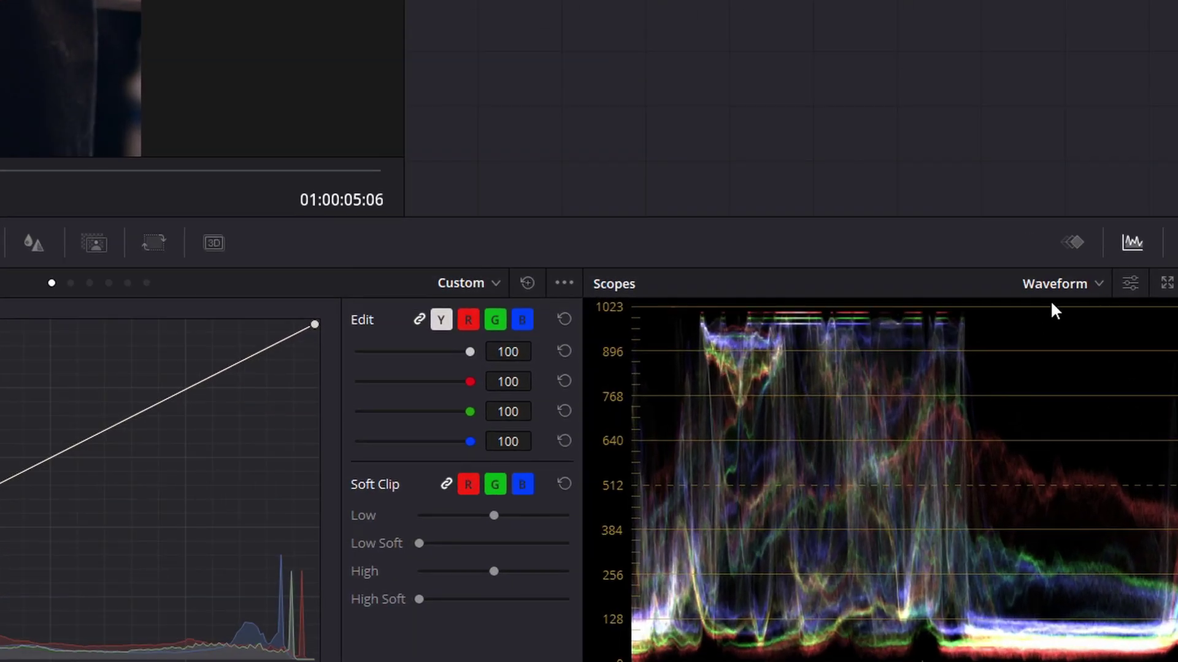
Change the scope from Waveform to RGB Parade and unlink the curve channels
click(1100, 436)
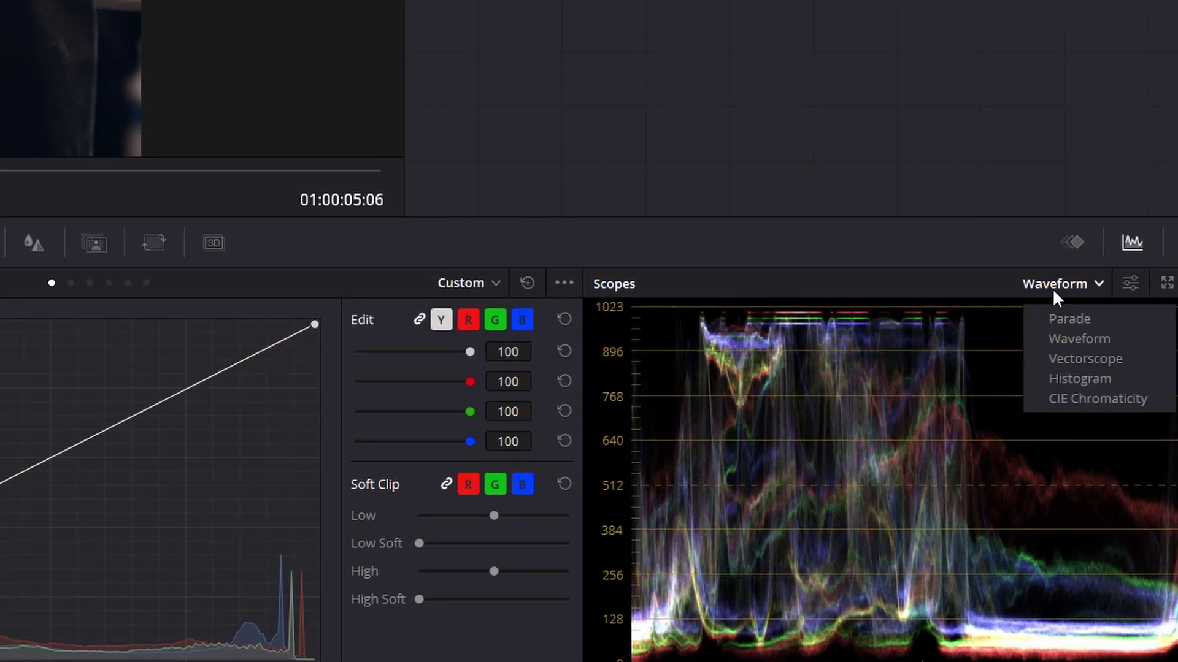
click(1092, 326)
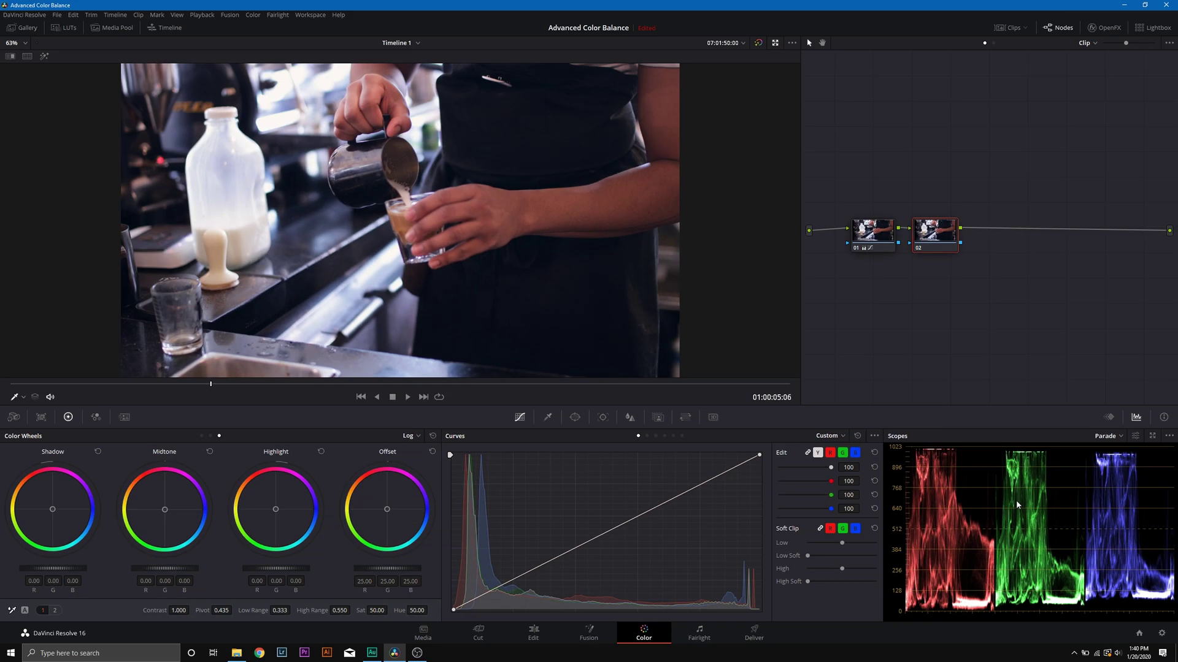
click(807, 452)
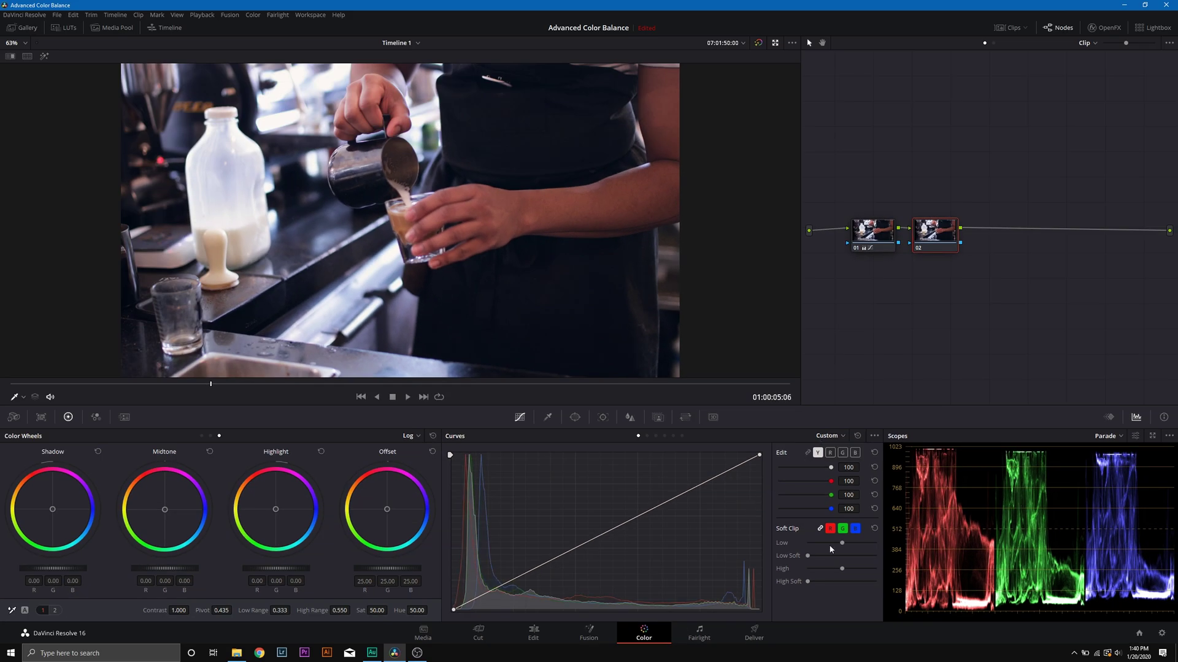
Move the green and blue curves' black points slightly to the right
click(829, 454)
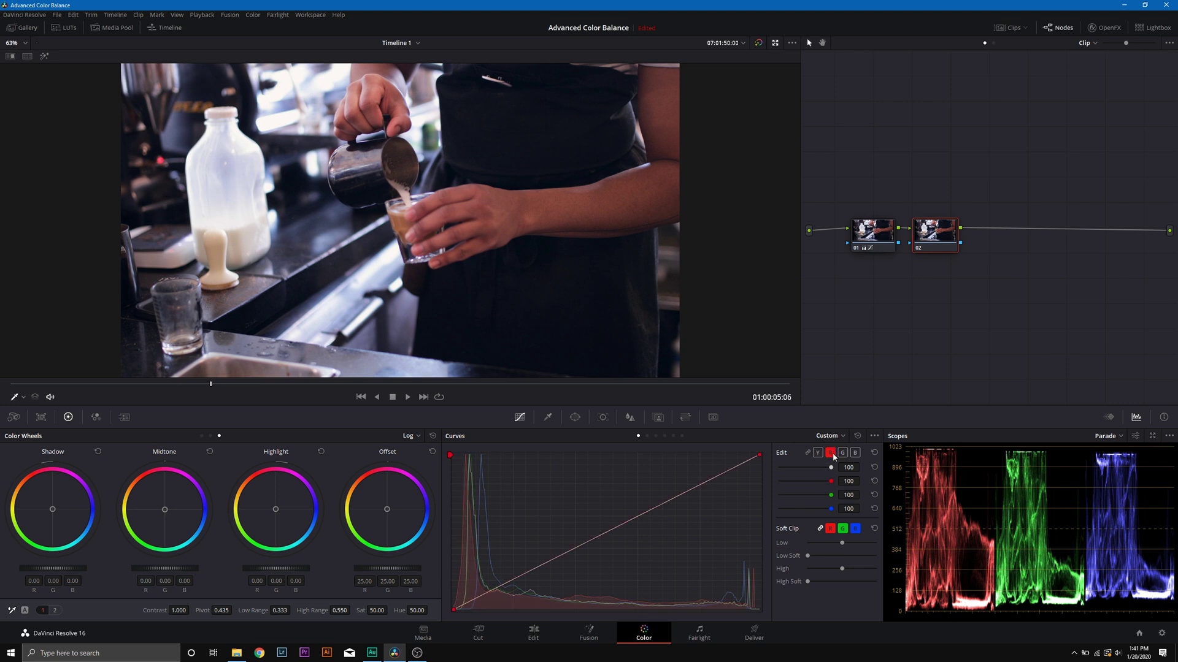
click(842, 453)
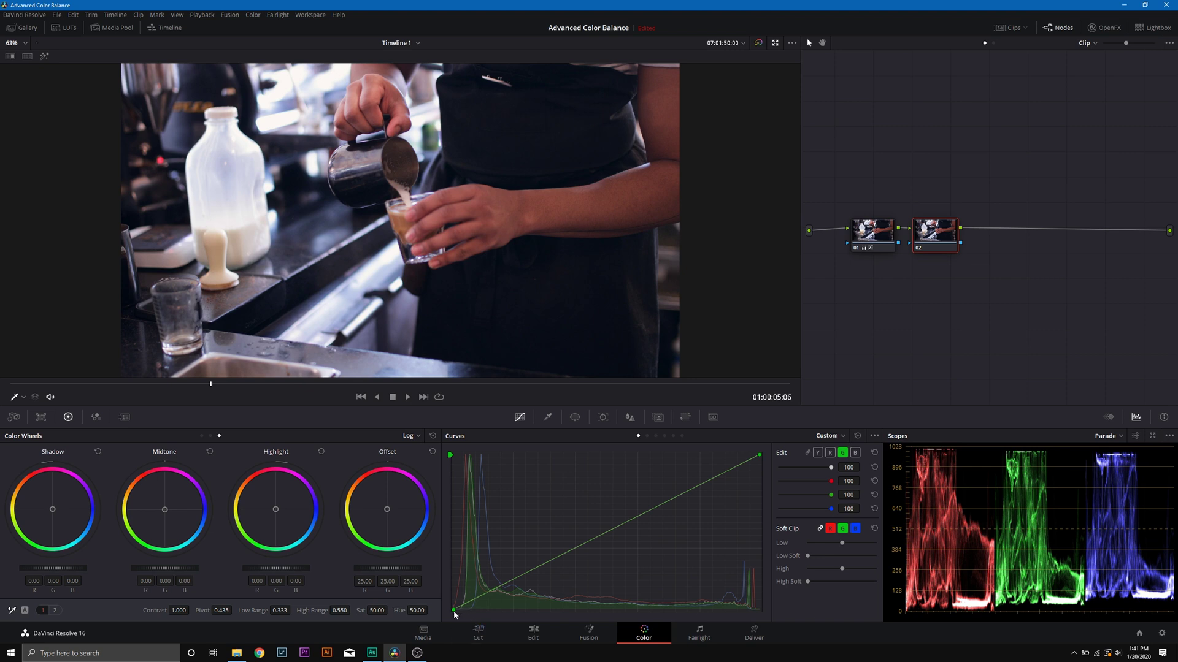
drag(453, 611, 461, 609)
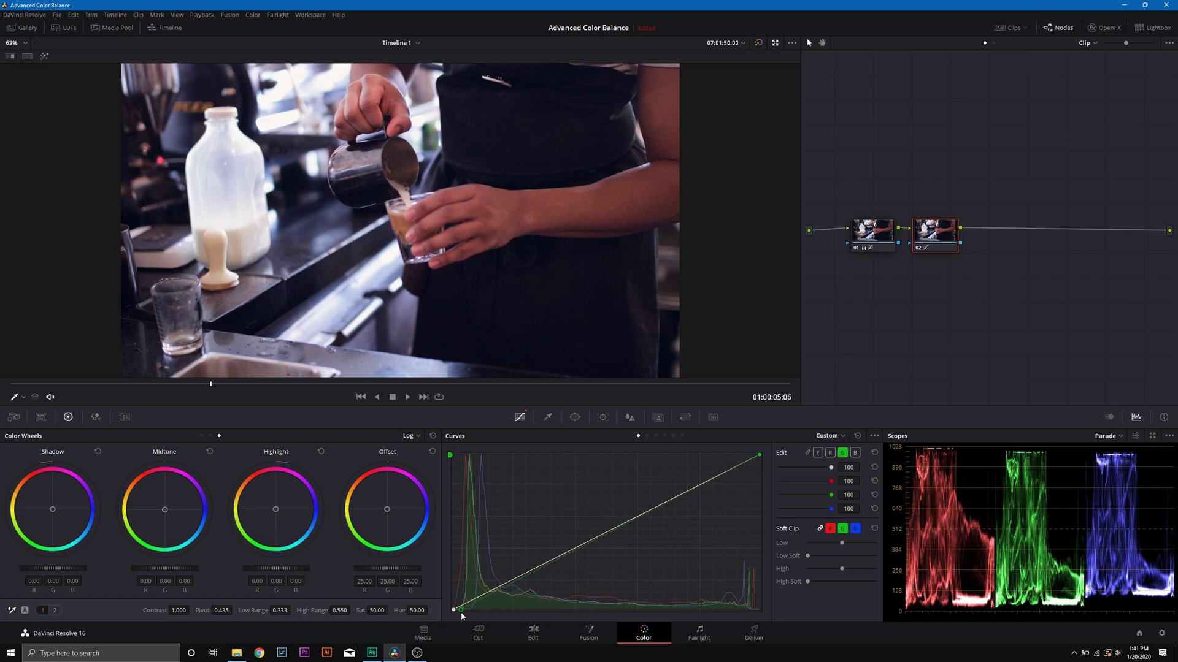
drag(462, 614, 464, 615)
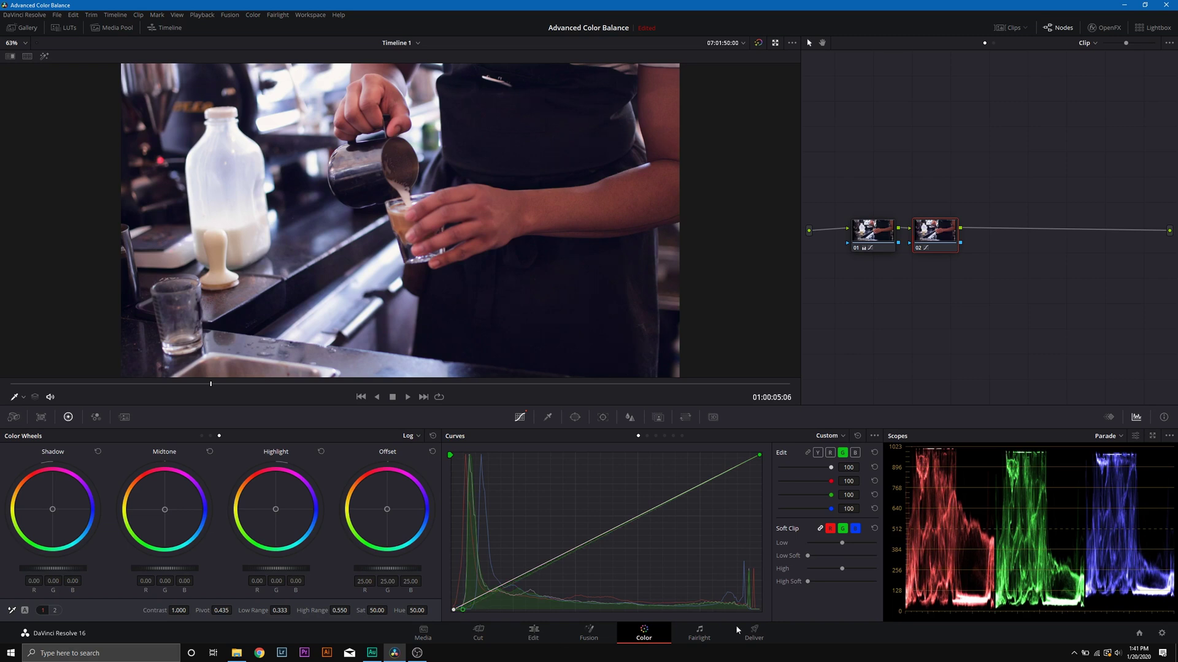
click(855, 452)
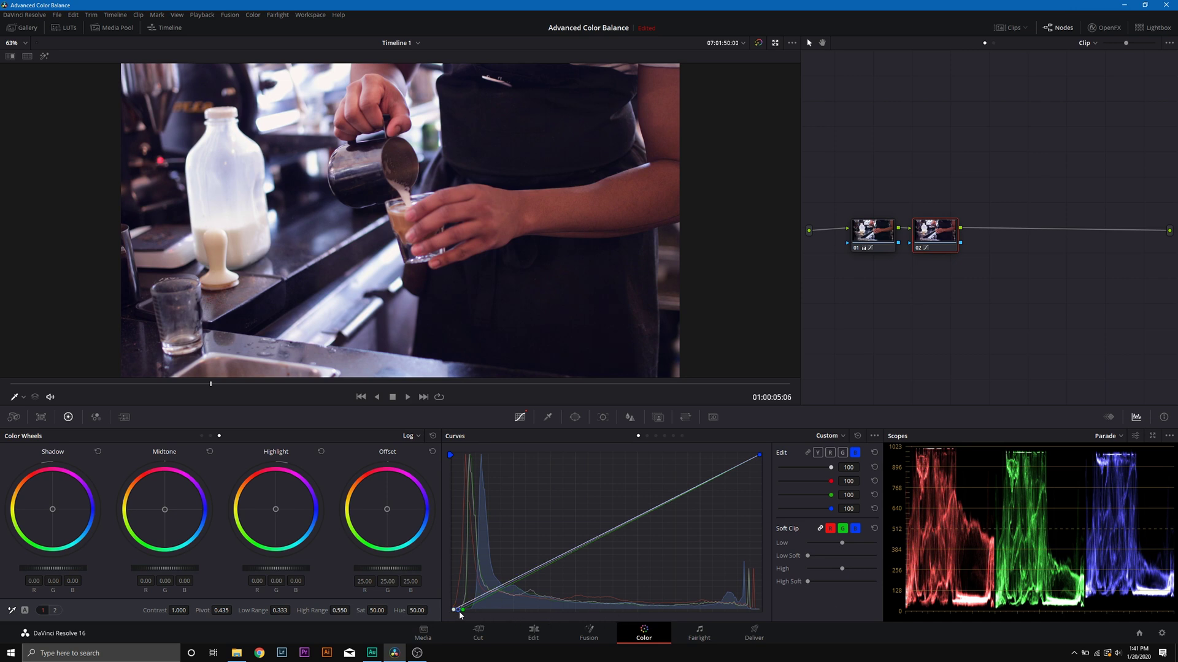
drag(458, 610, 474, 615)
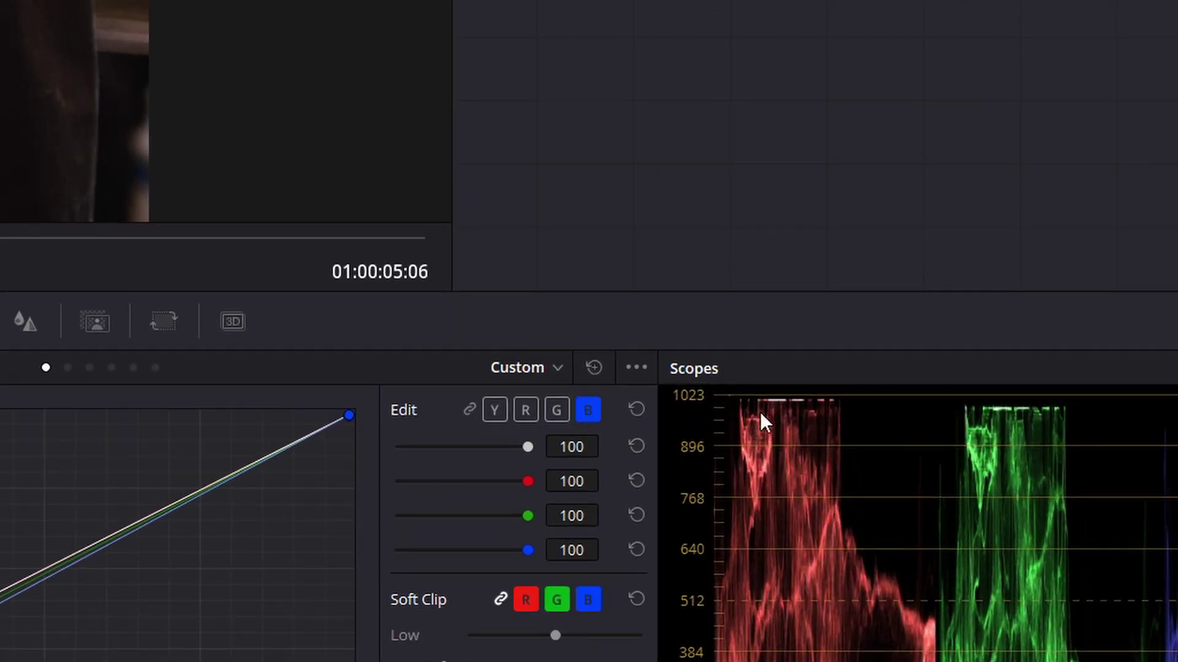
Lower the red curve's top endpoint and pull the blue white point slightly inward
click(526, 410)
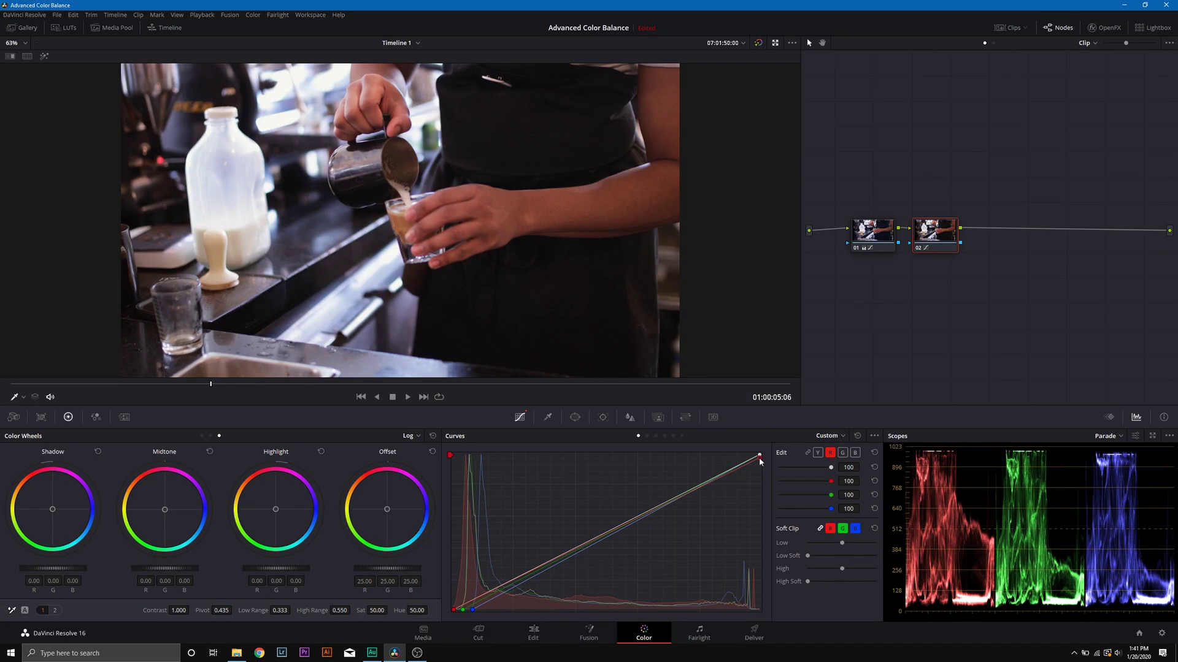
drag(759, 458, 760, 459)
click(855, 453)
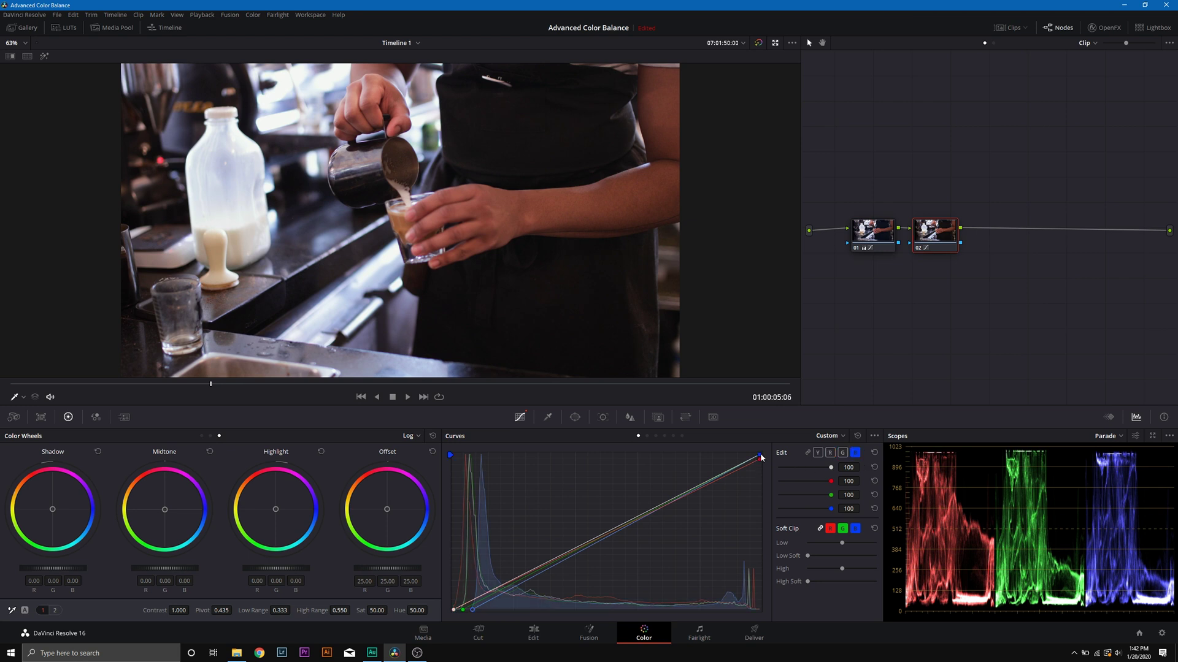
drag(761, 458, 756, 458)
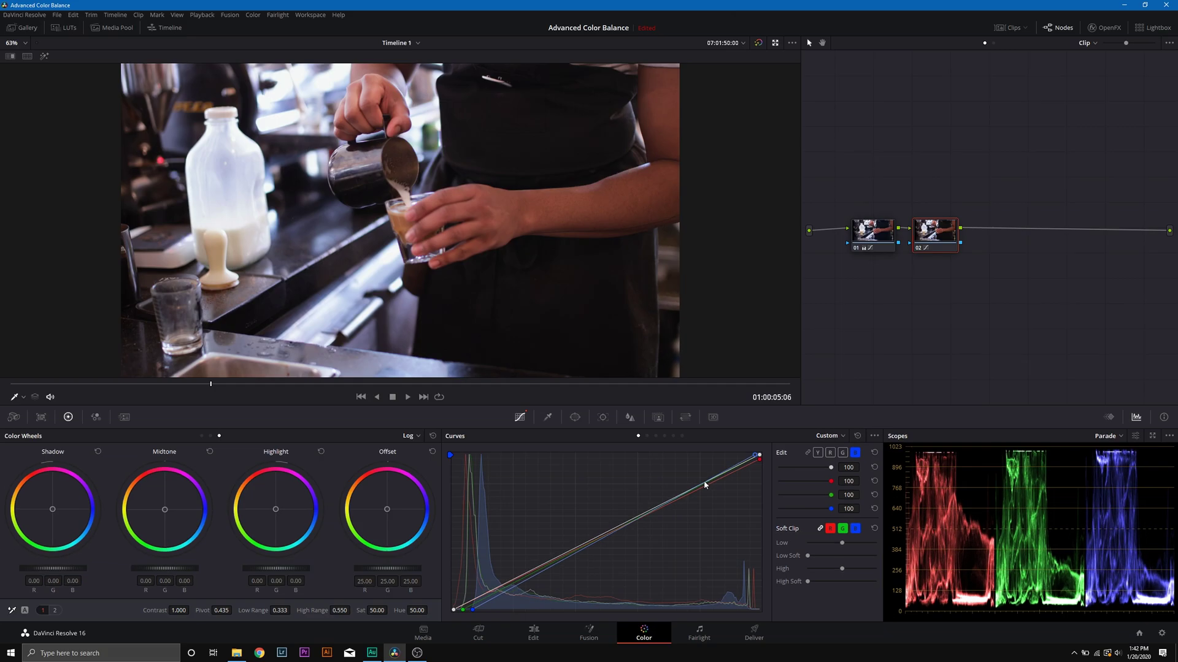
Add control points on the blue curve and drag its midtones below the diagonal
drag(699, 489, 700, 506)
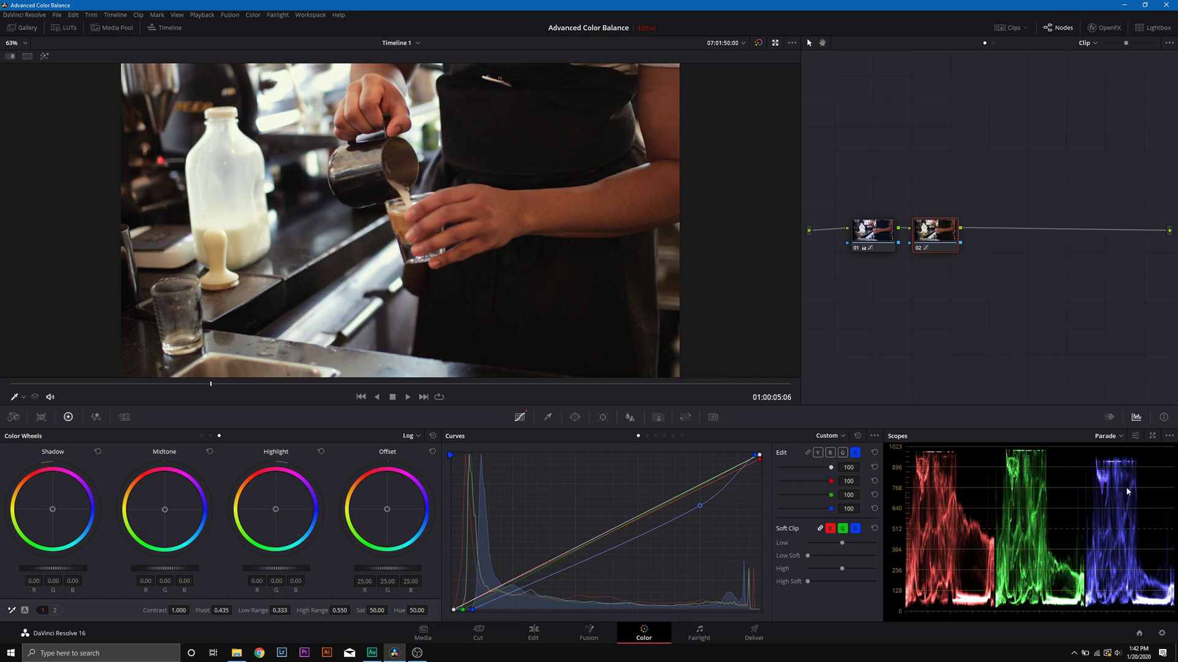
click(731, 472)
drag(733, 474, 733, 472)
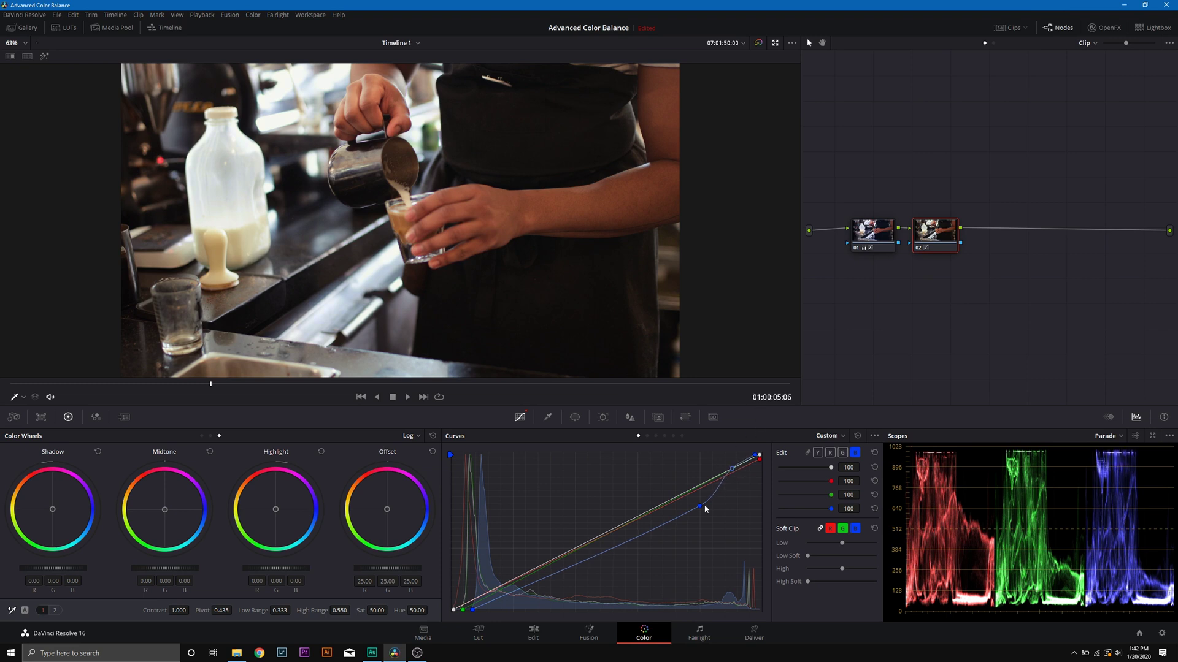
drag(701, 507, 701, 502)
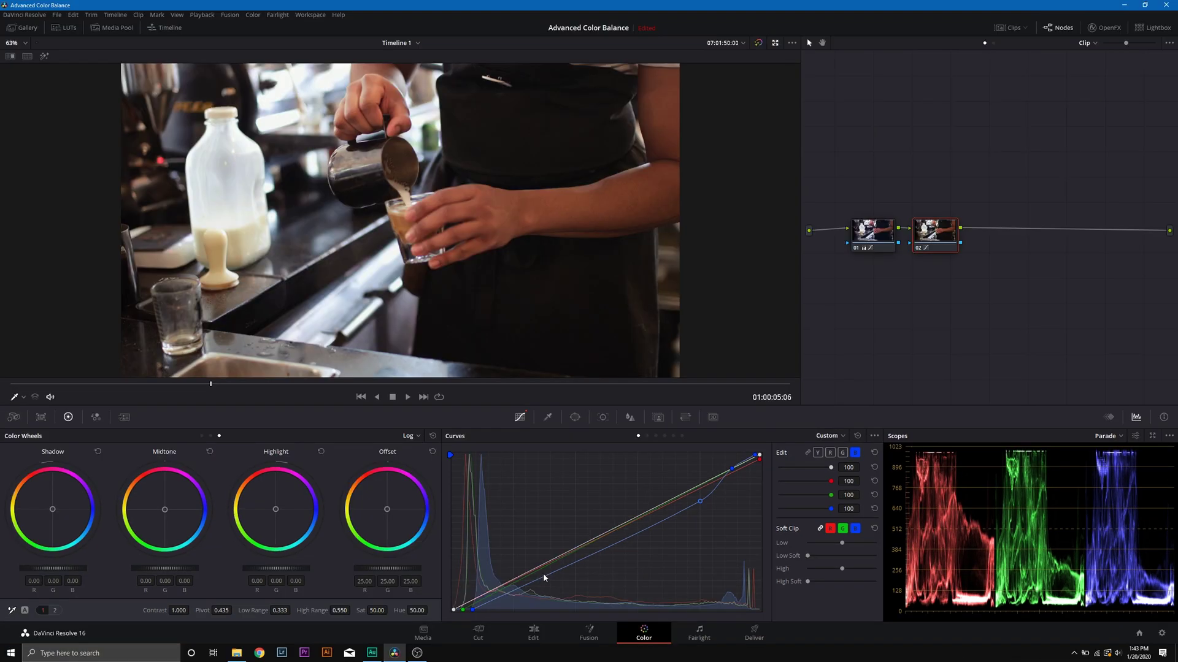
drag(546, 576, 547, 573)
drag(547, 575, 517, 592)
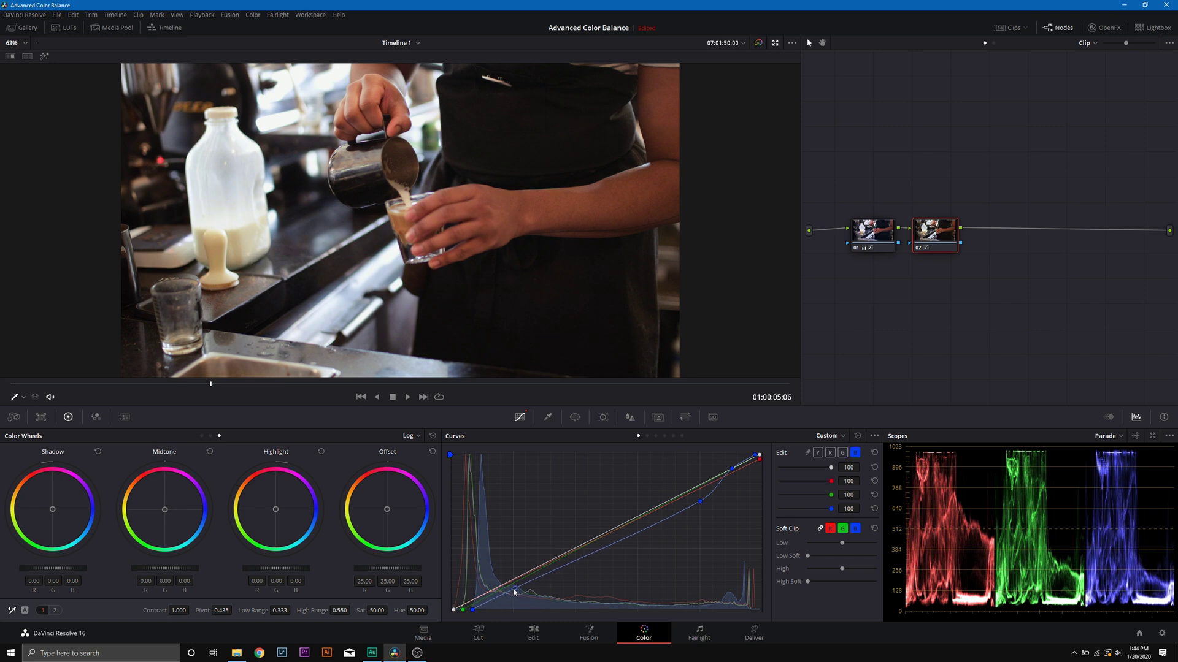
click(558, 561)
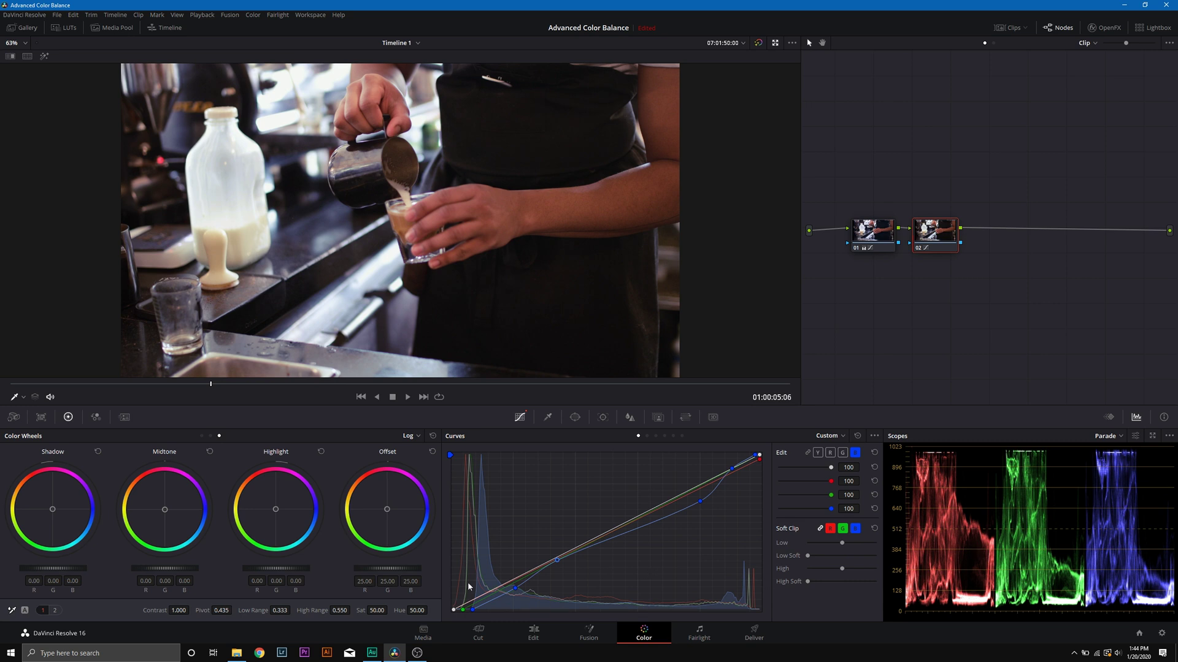
On the red curve, drag a shadow point down and add another control point
click(830, 453)
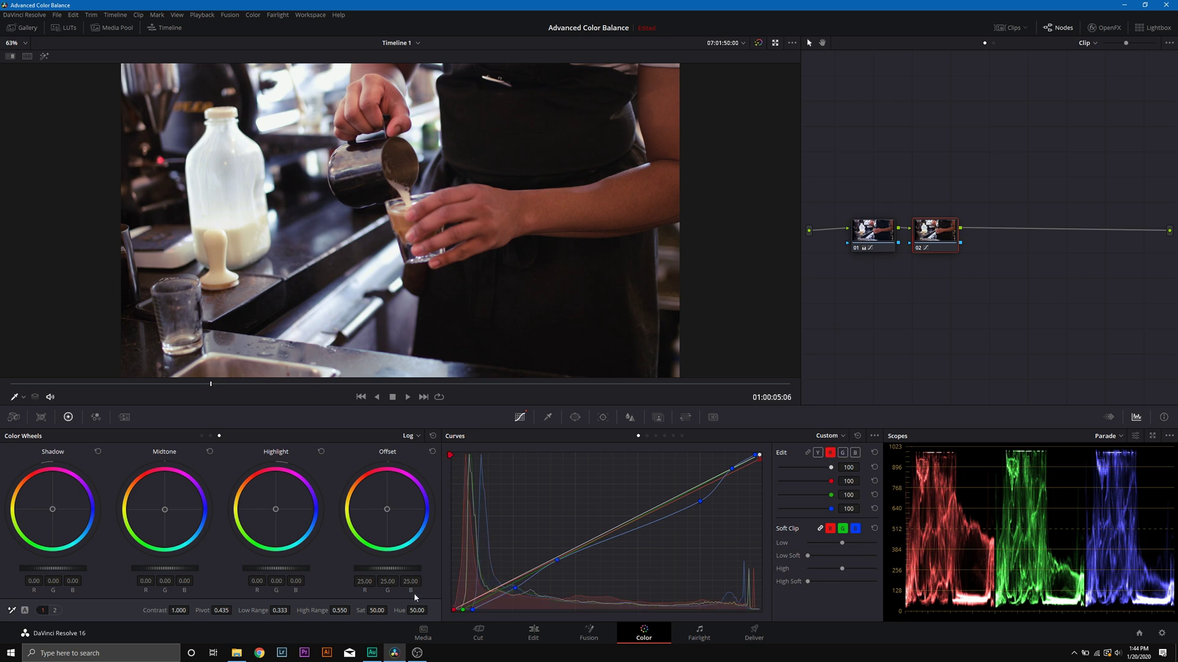
drag(505, 587, 507, 595)
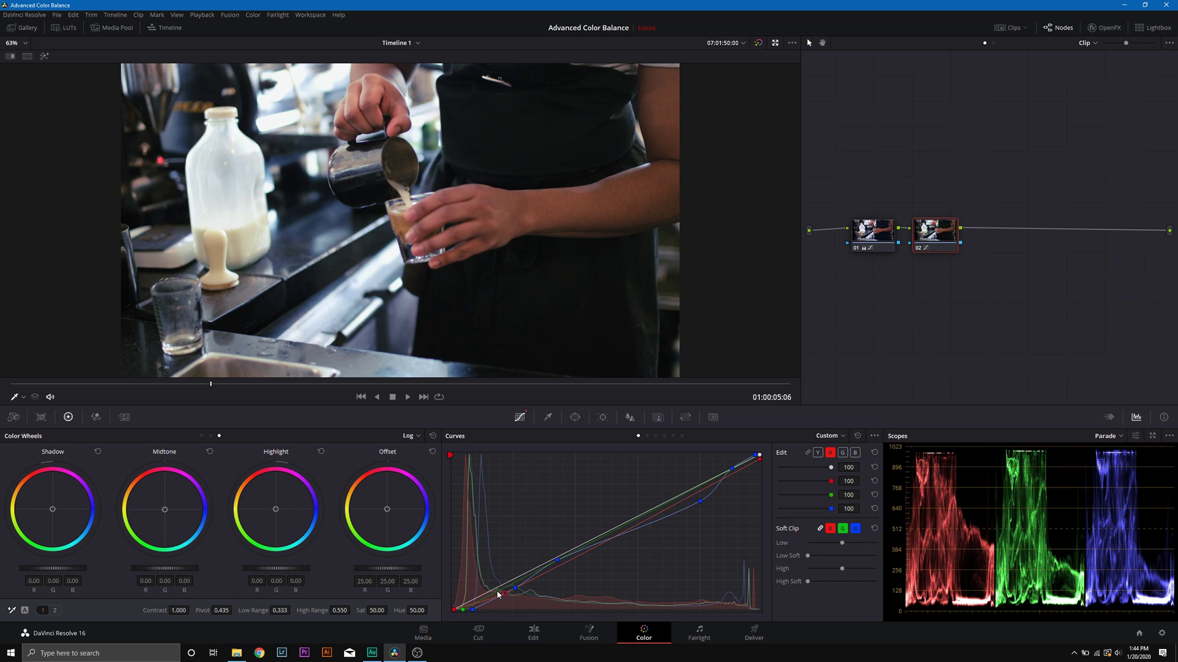
click(539, 575)
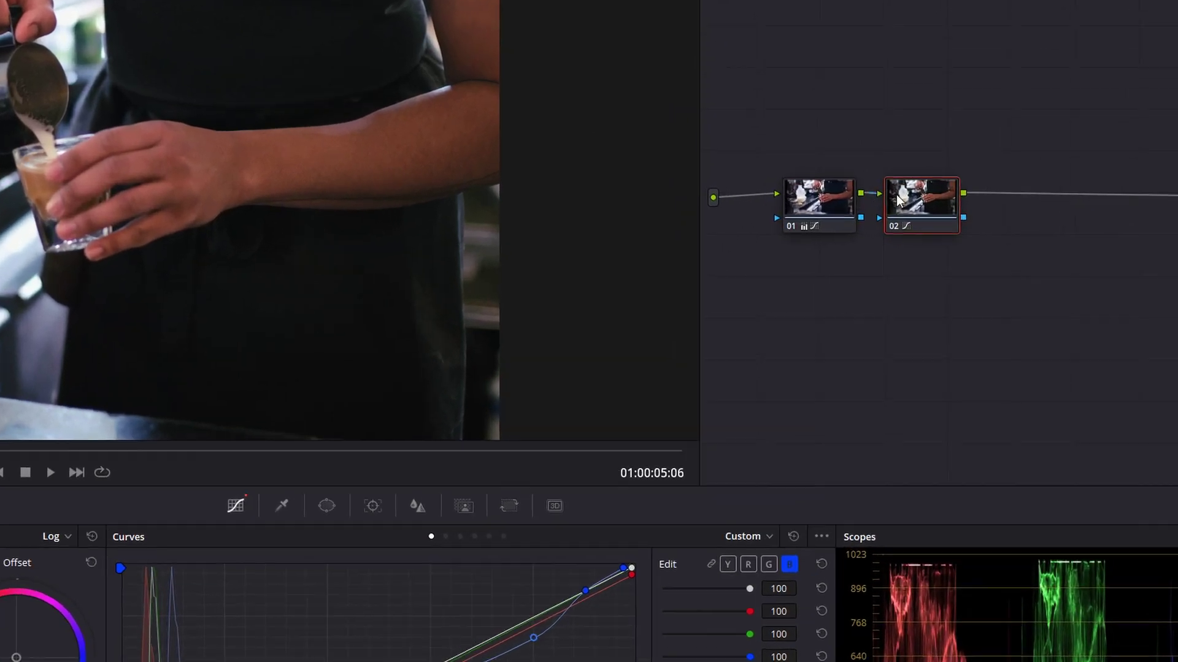
Add serial node 03 after node 02 and switch the scope to Vectorscope
right_click(927, 230)
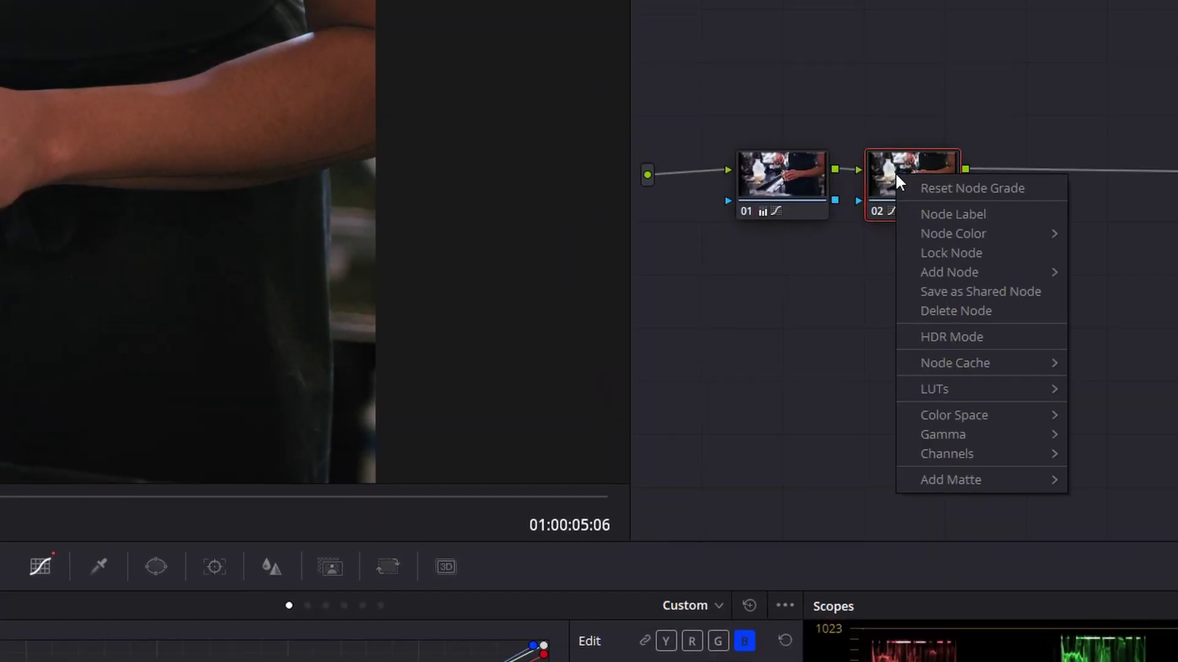
mouse_move(955, 258)
mouse_move(1002, 271)
click(1099, 274)
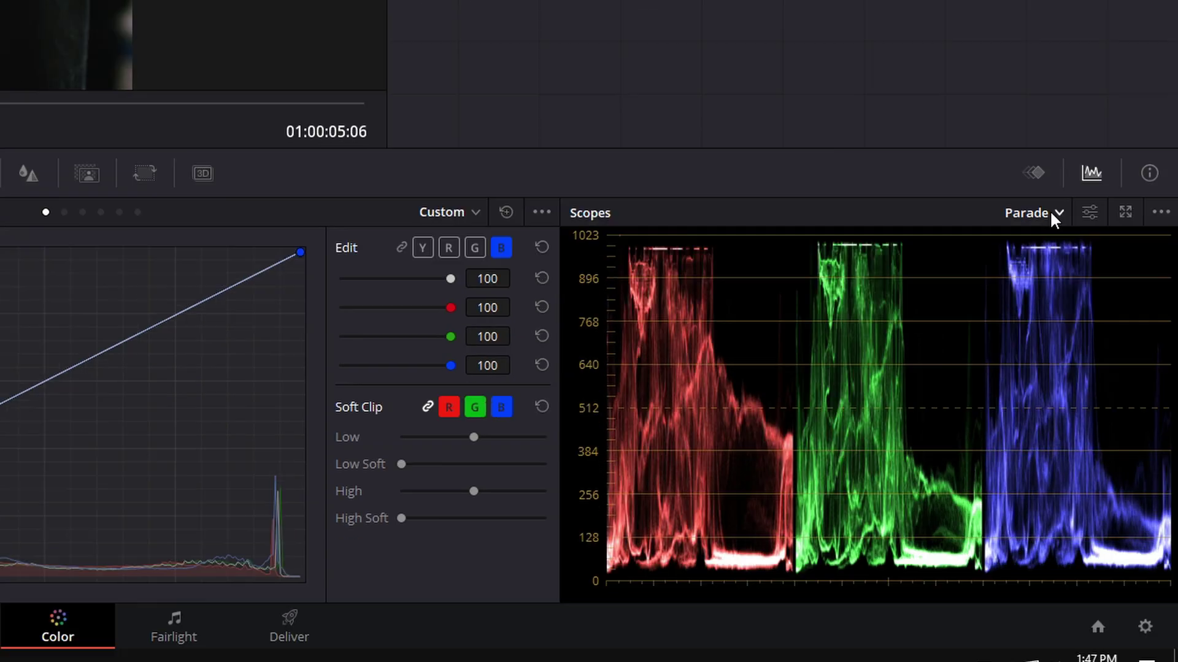
click(1050, 211)
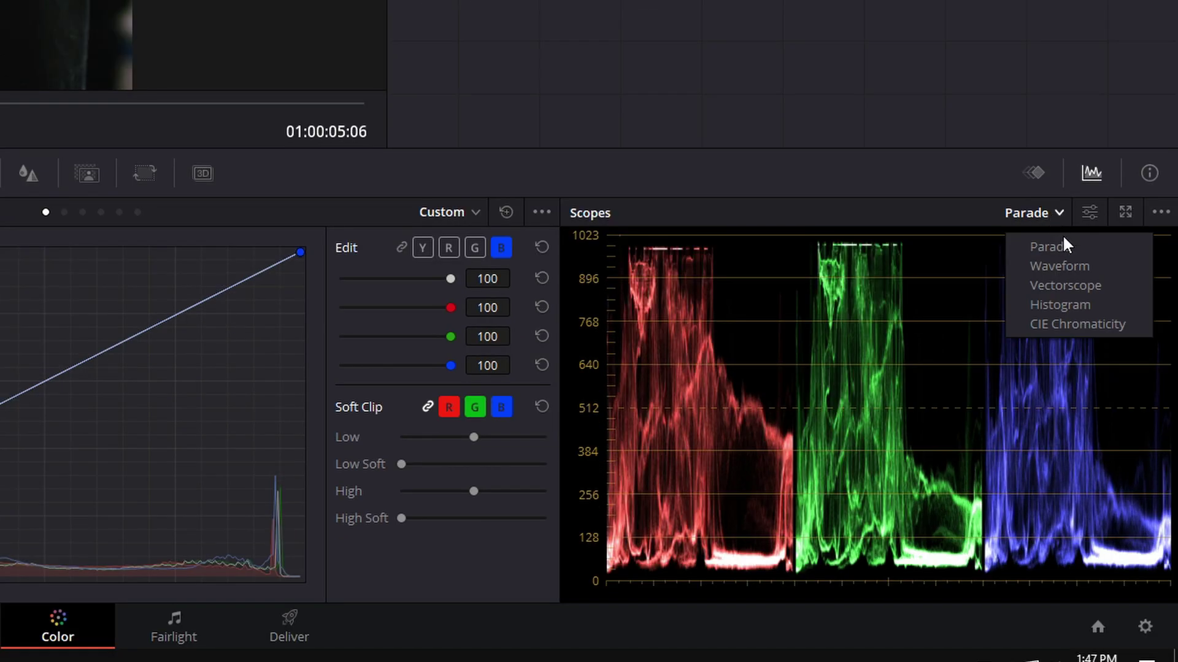
click(1080, 286)
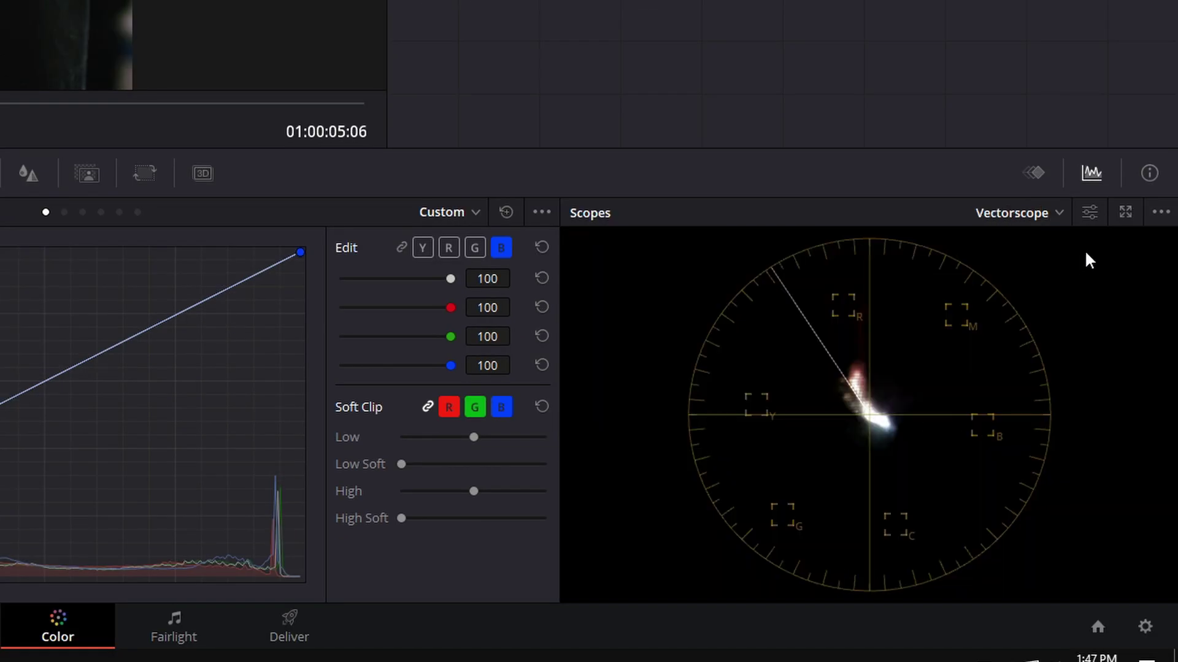
click(1089, 213)
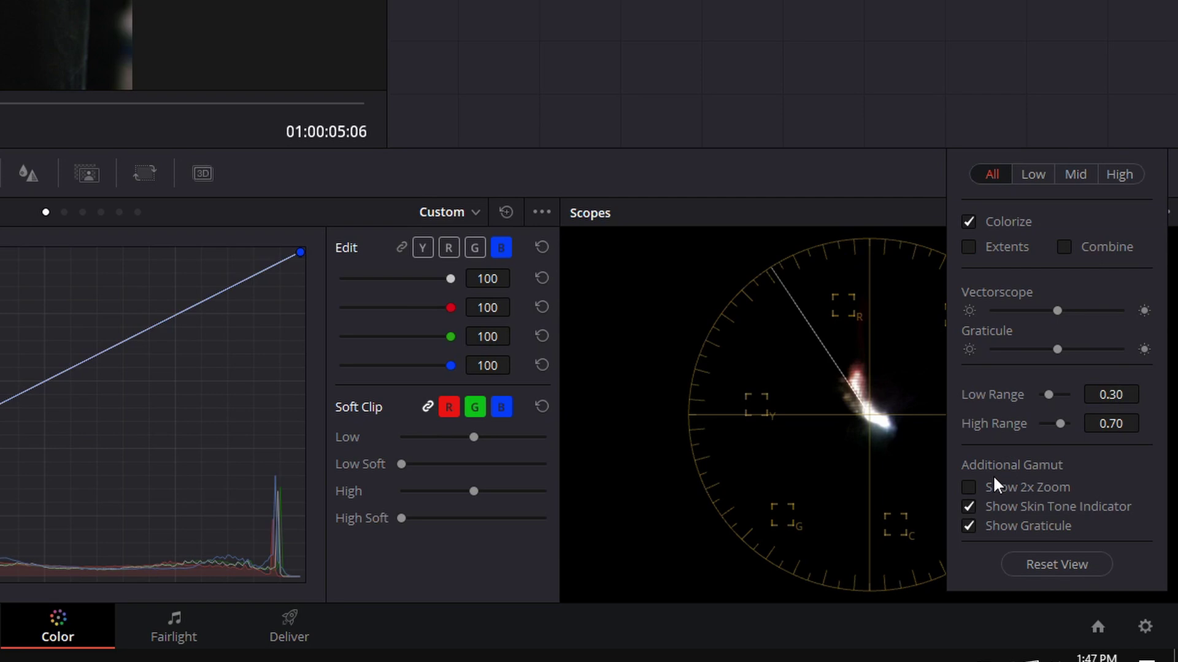
click(756, 184)
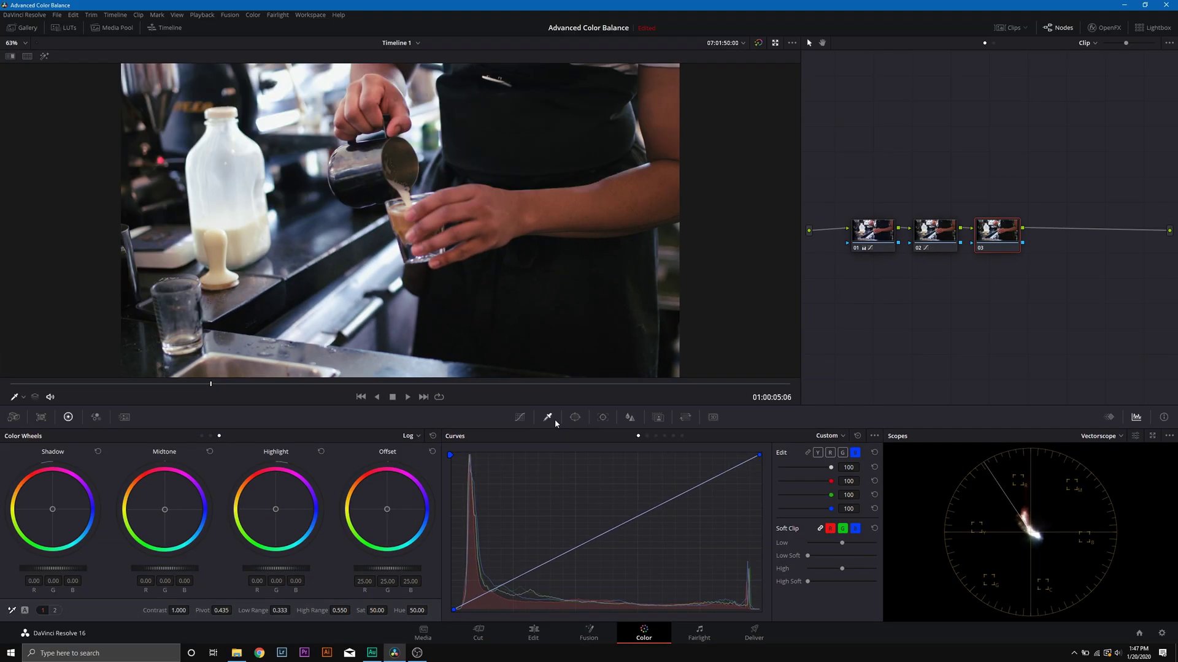
Key the arm and hand skin tones with the qualifier, adding samples and softening the edge
click(554, 421)
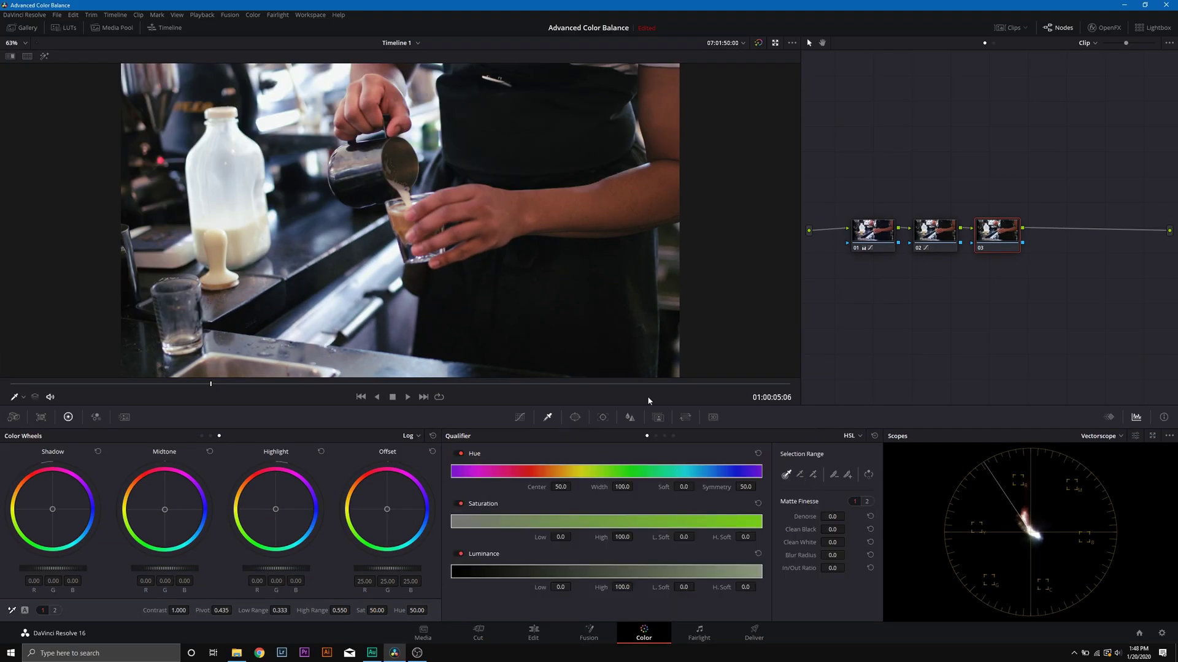
click(598, 202)
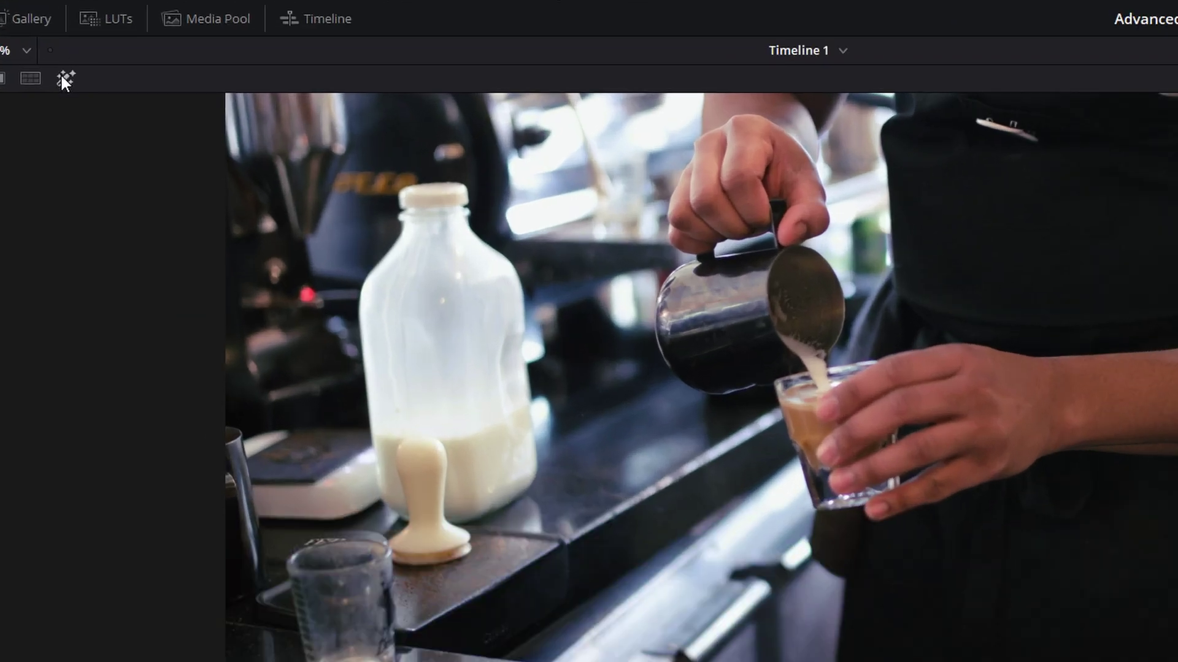
click(44, 55)
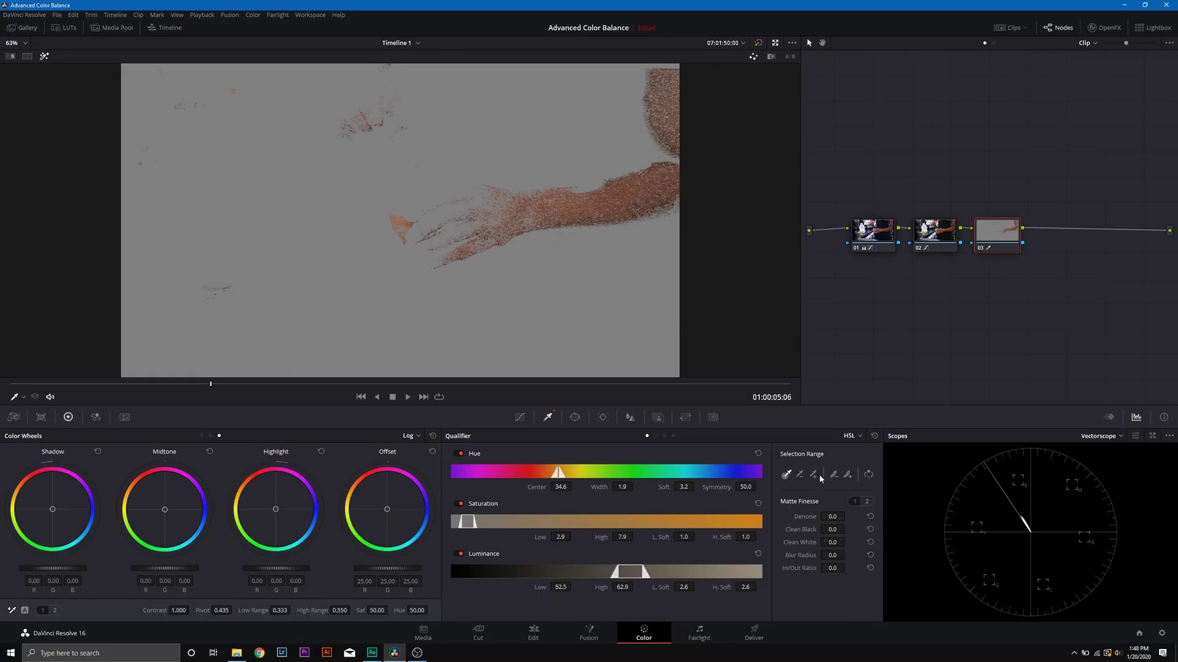
click(813, 474)
click(497, 206)
mouse_move(497, 206)
mouse_down()
mouse_move(428, 219)
mouse_move(568, 215)
mouse_up()
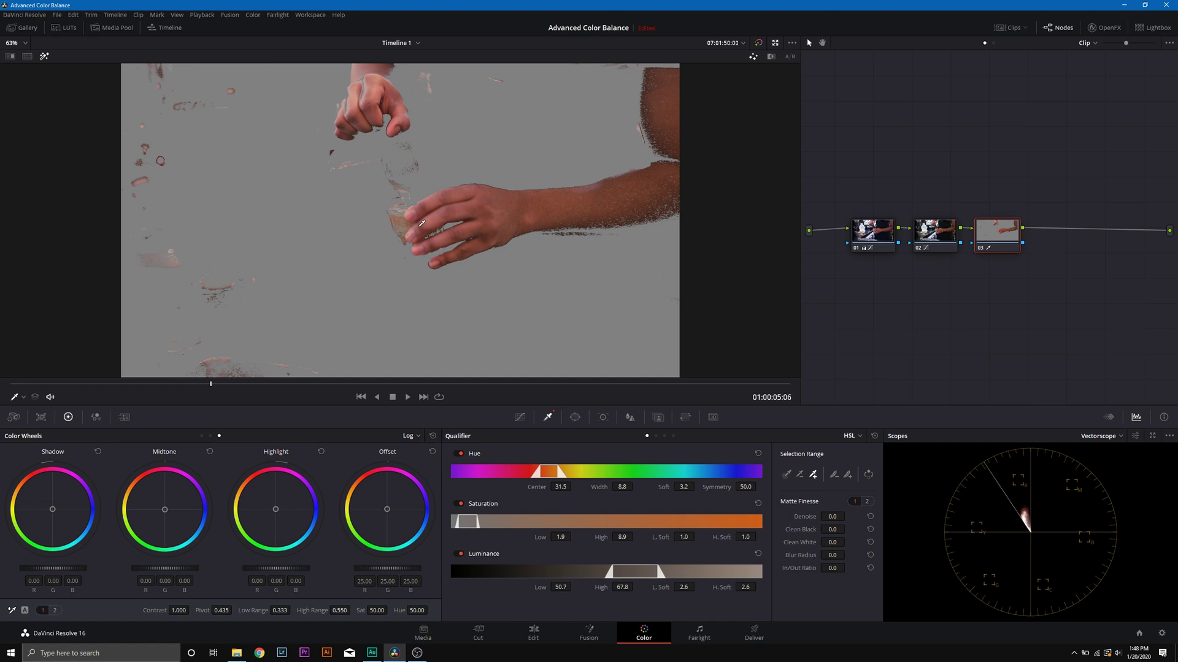
click(644, 209)
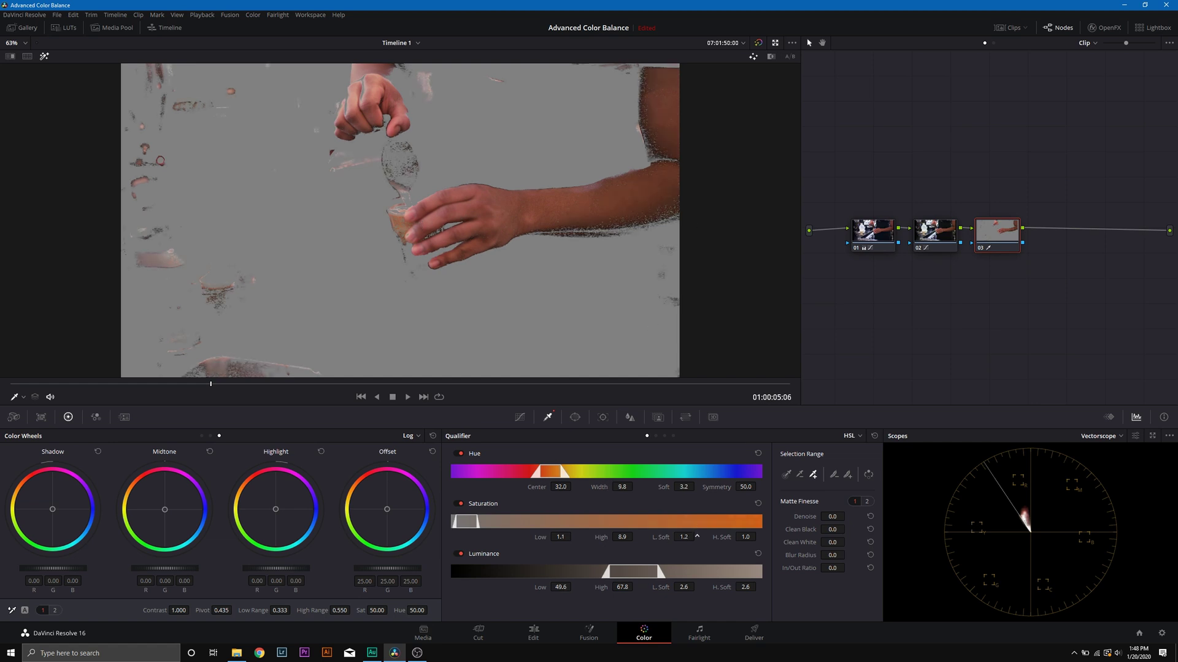
drag(697, 536, 697, 536)
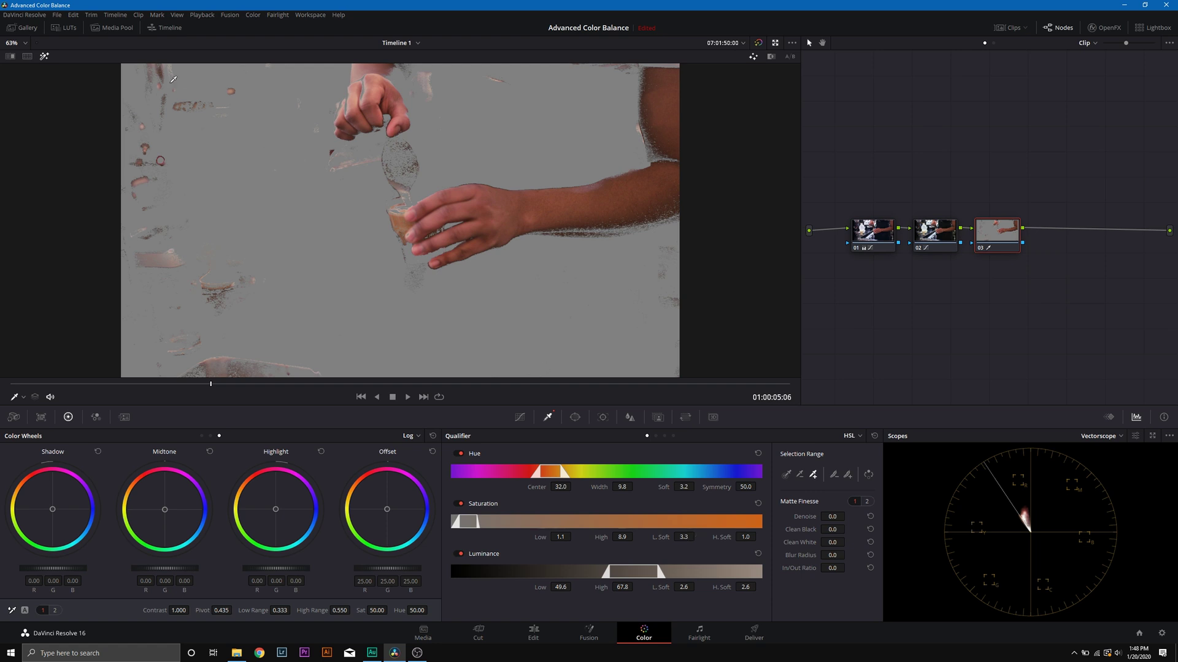
Add a Circle window over the arm and hand and nudge the Offset wheel
click(574, 418)
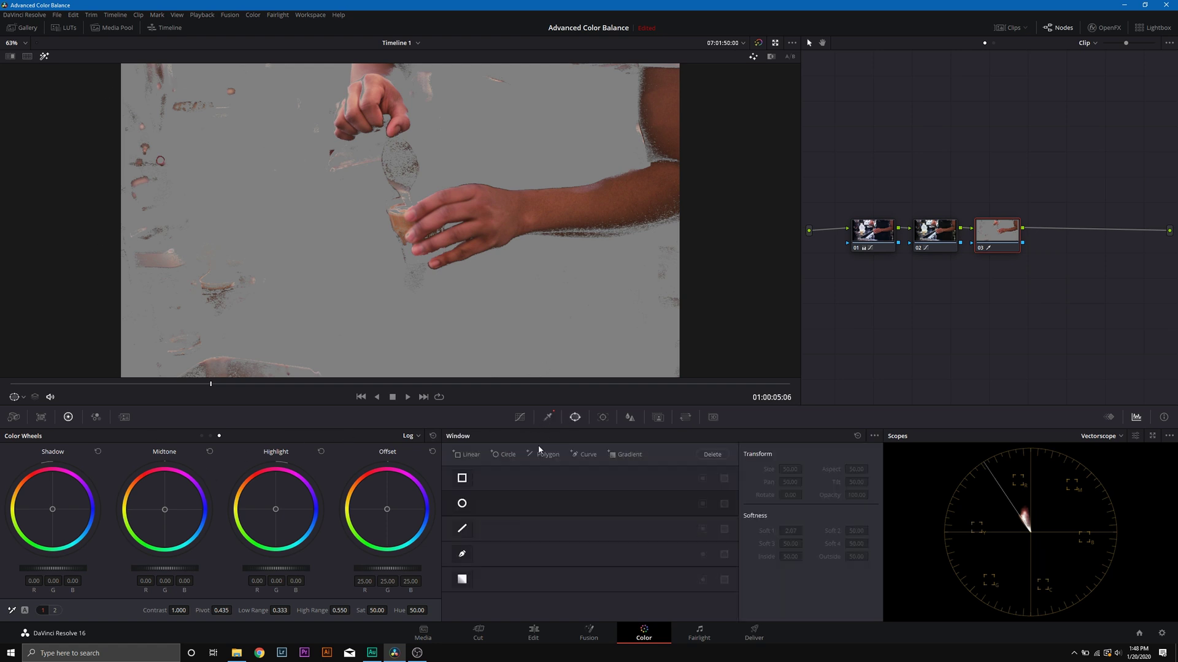
click(464, 504)
drag(400, 222, 605, 207)
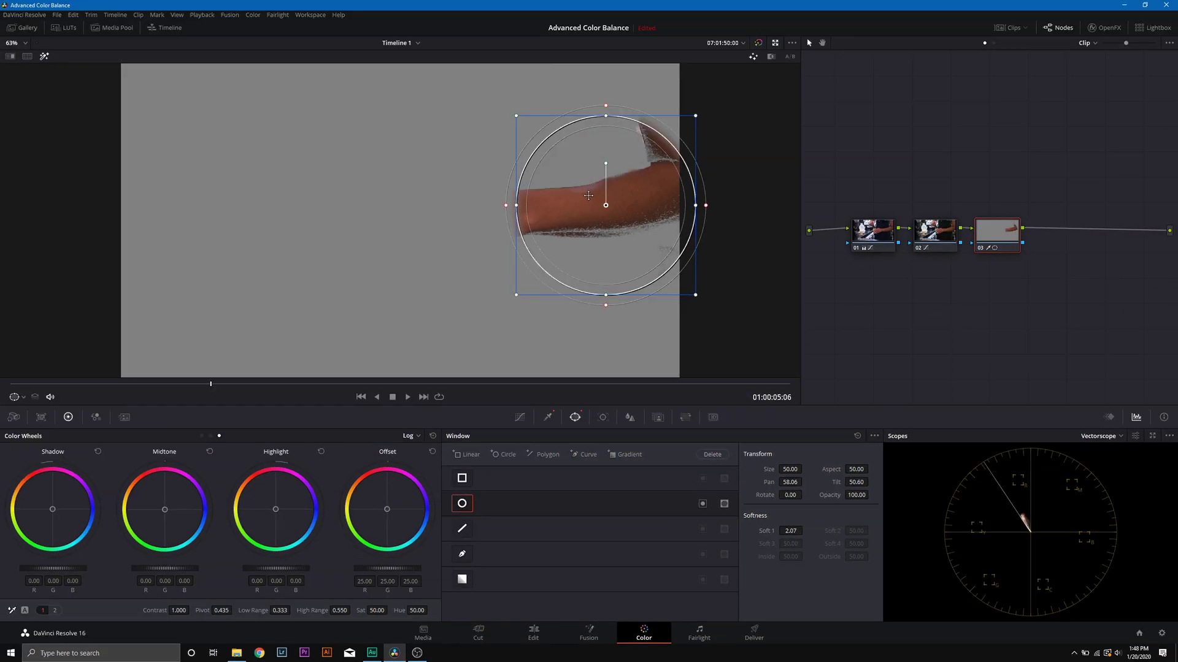
drag(589, 190, 352, 105)
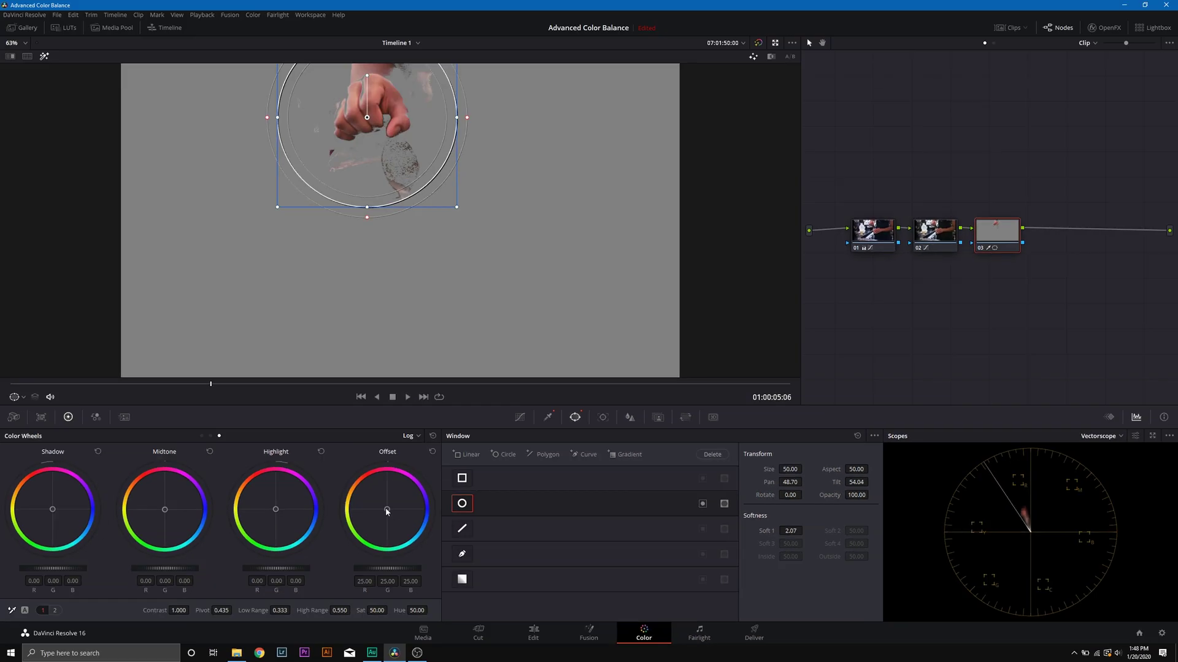
drag(386, 509, 387, 511)
drag(387, 513, 386, 513)
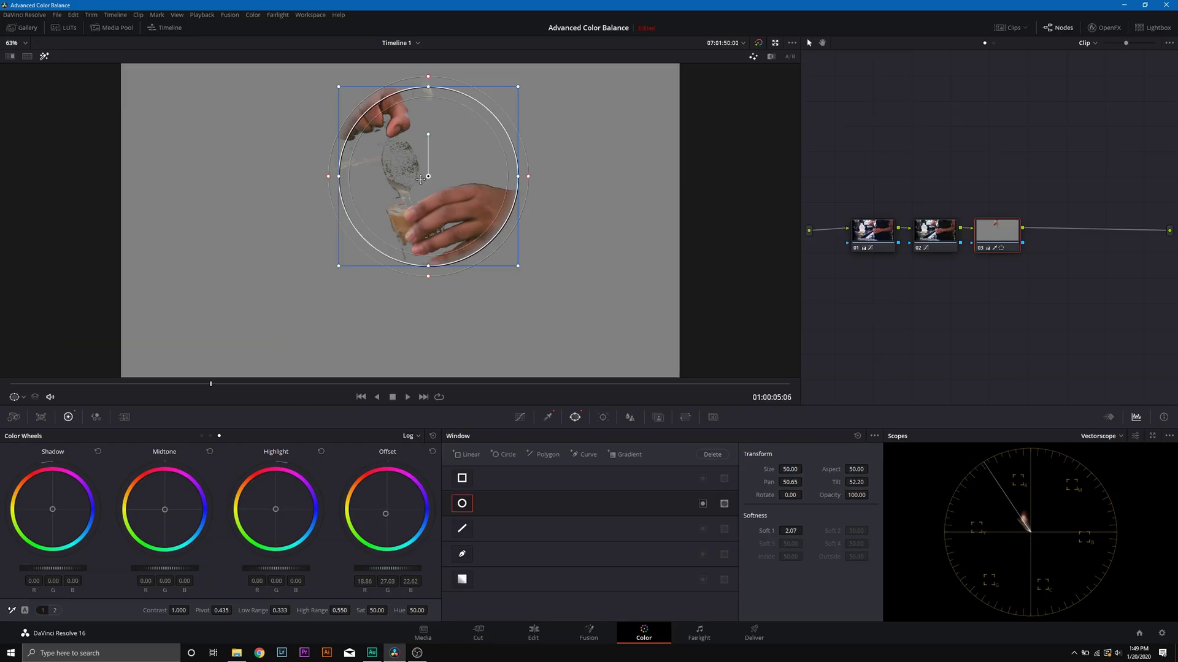
Reposition the circle, tint Shadows to 0.17, -0.06, 0.06, then switch the window off
drag(395, 171, 579, 201)
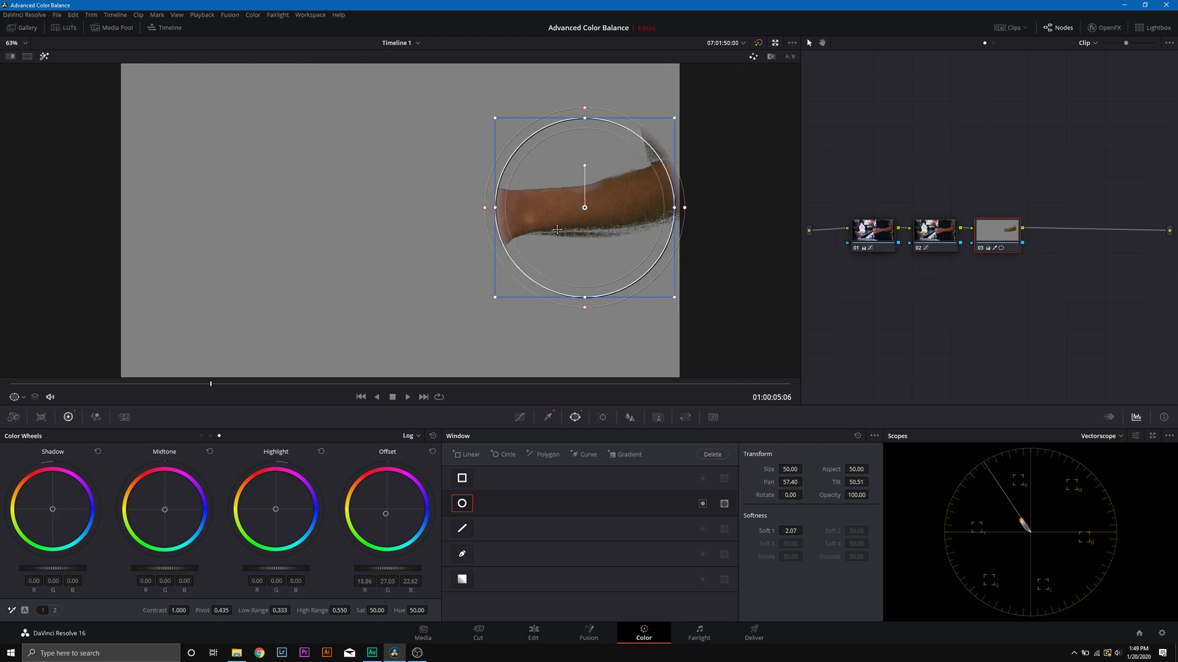
drag(574, 227, 608, 219)
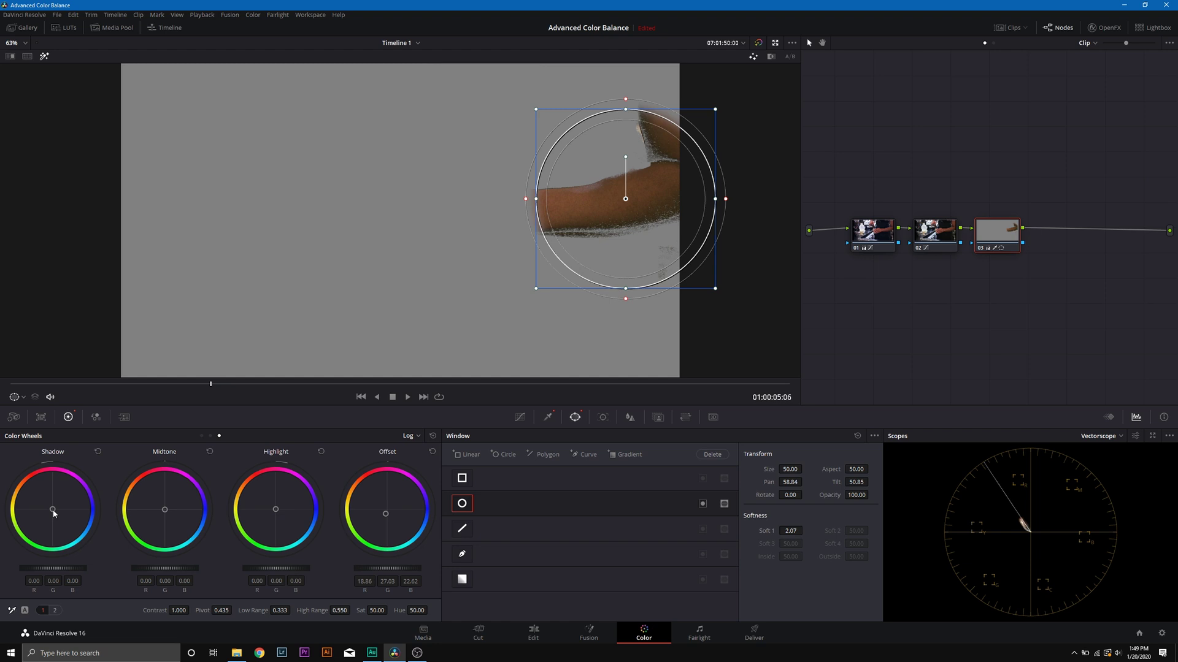
drag(53, 513, 53, 504)
drag(620, 239, 388, 172)
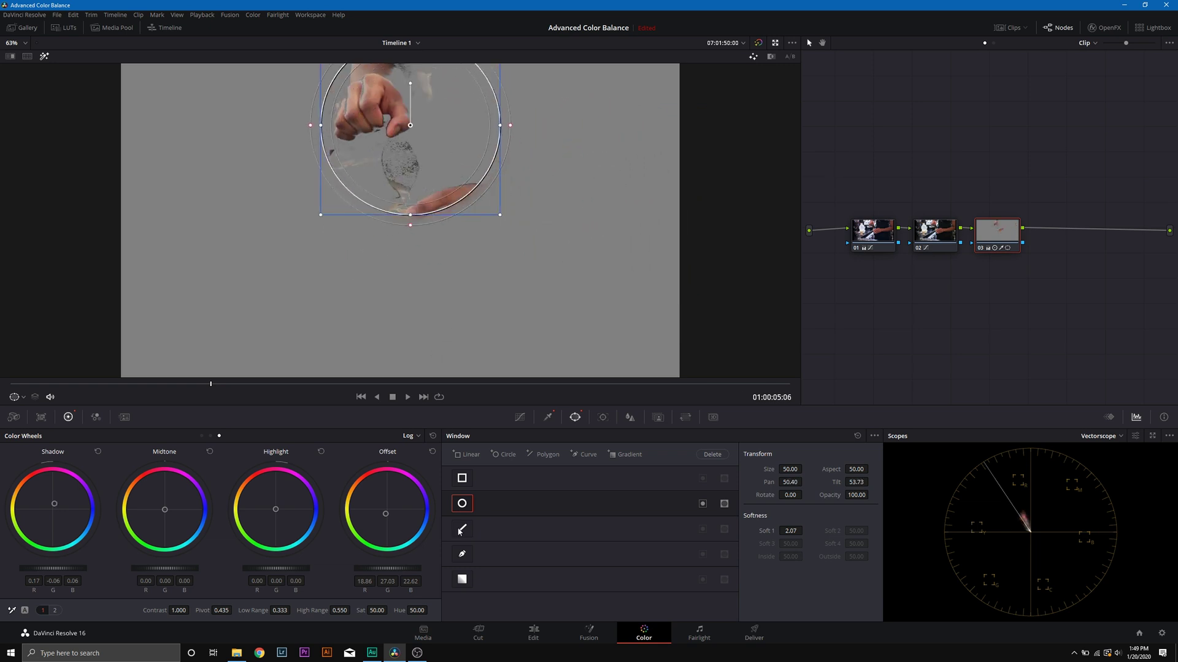
click(462, 504)
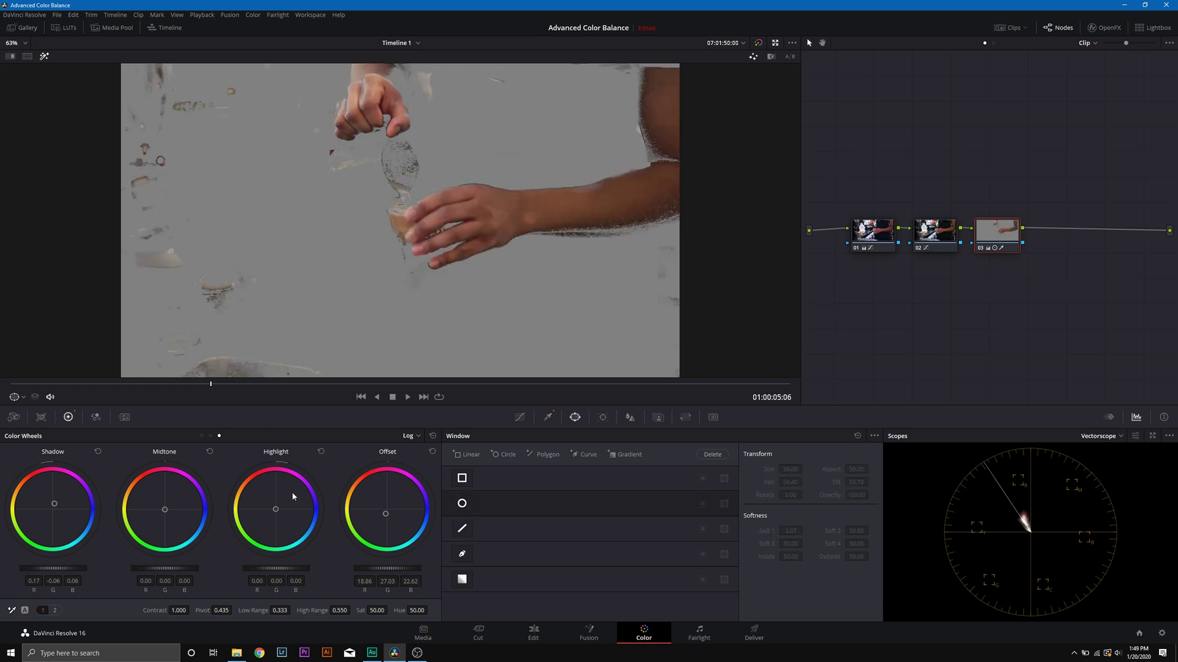
Leave Highlight mode, raise saturation to 57, and compare against the ungraded clip
click(44, 56)
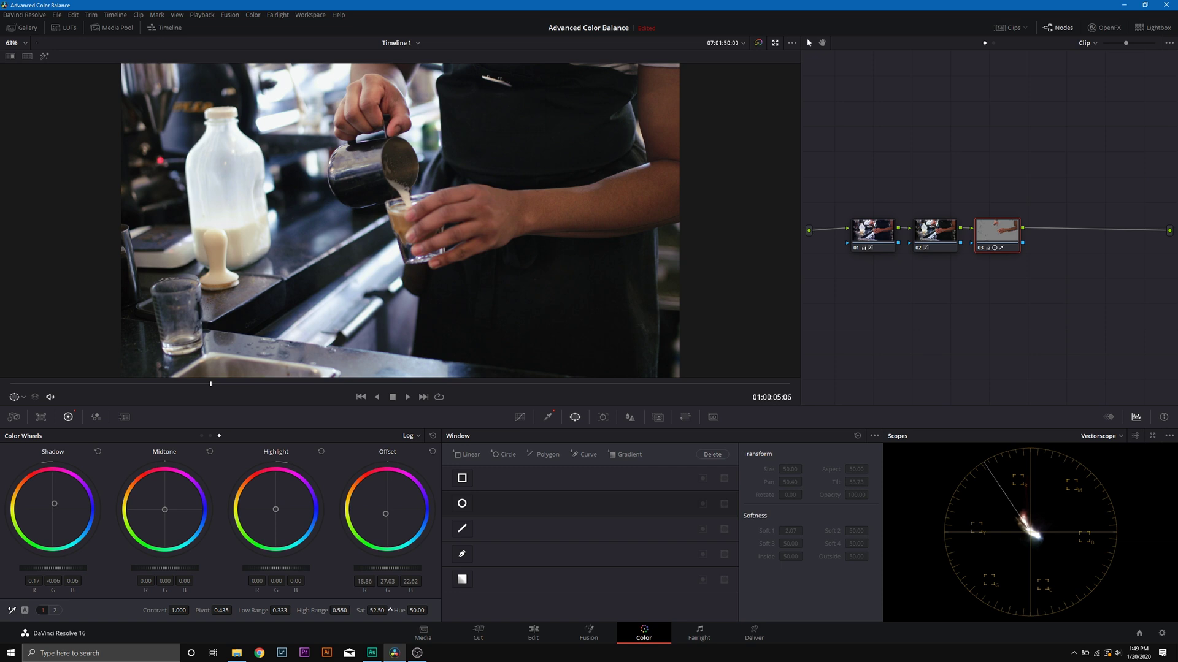
drag(377, 610, 386, 610)
click(758, 42)
click(758, 43)
Toggle nodes 02 and 03 off and on to compare, then select gallery still 1.1.1
click(919, 248)
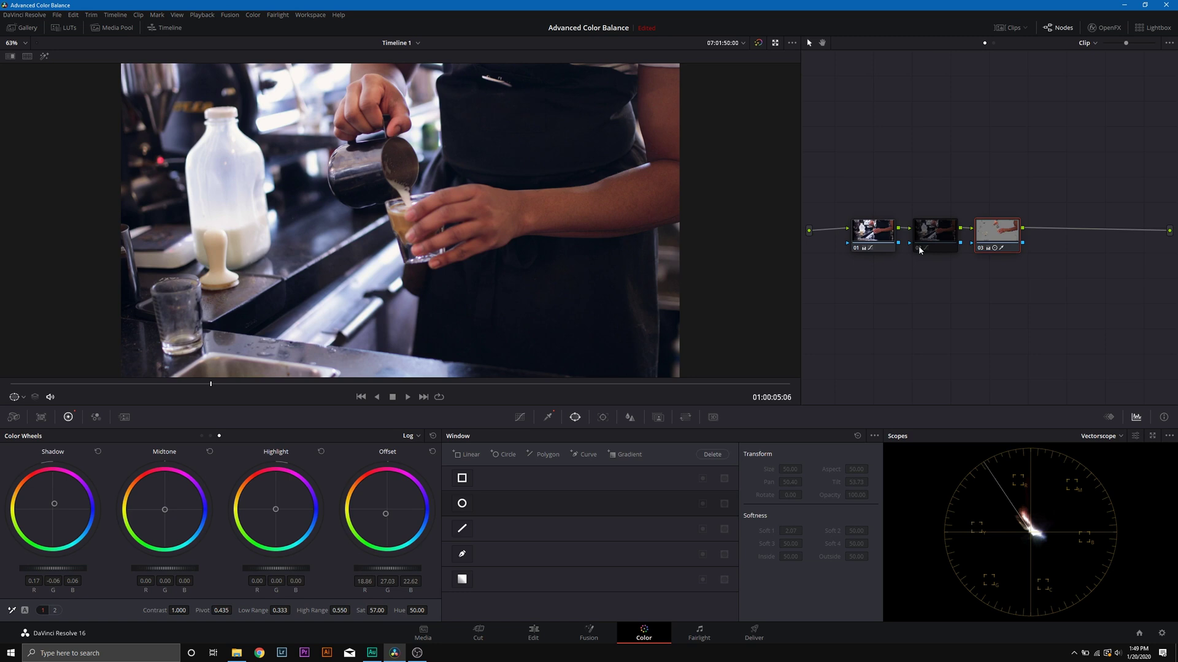
click(919, 248)
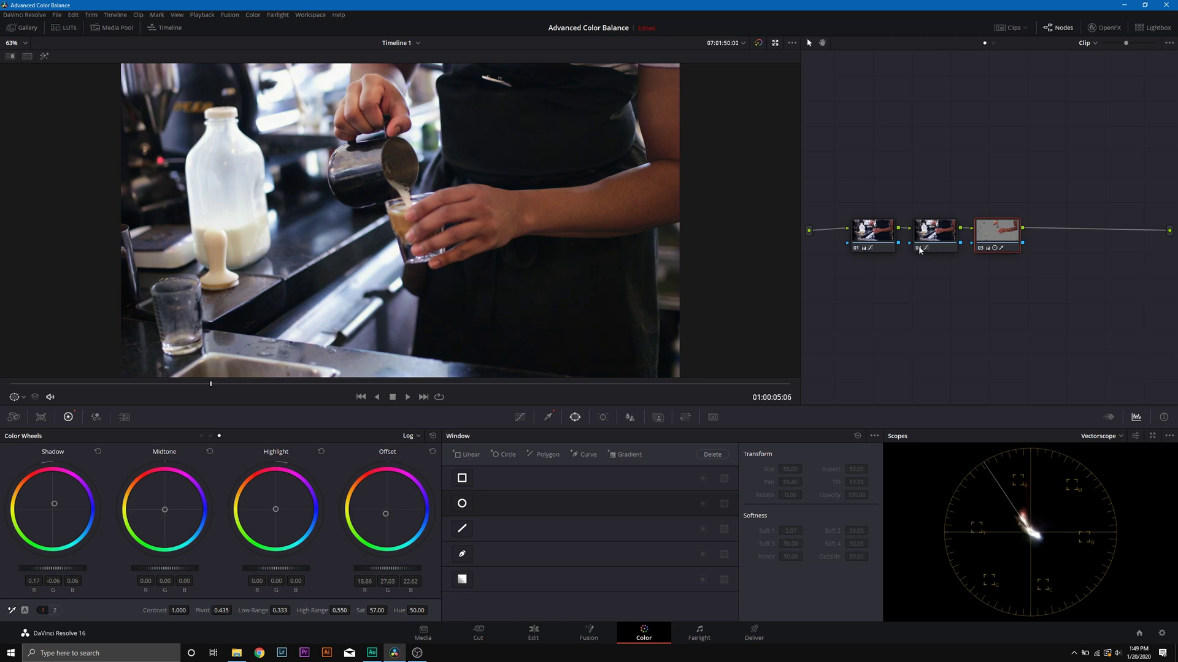
click(983, 252)
click(983, 251)
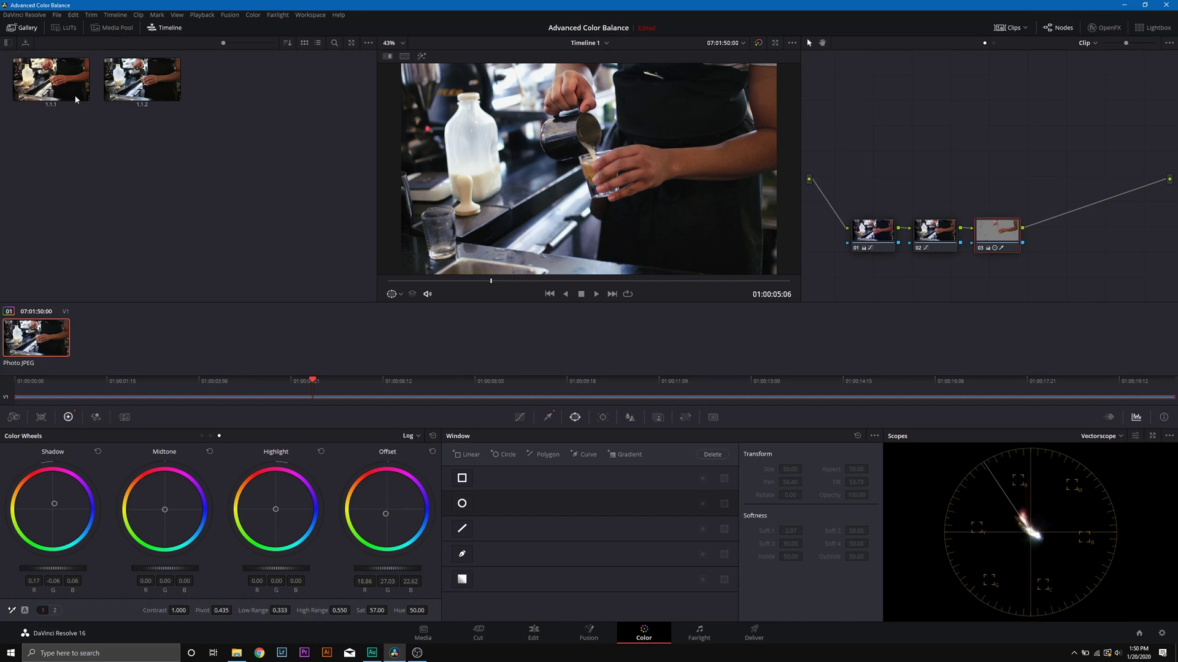
click(58, 94)
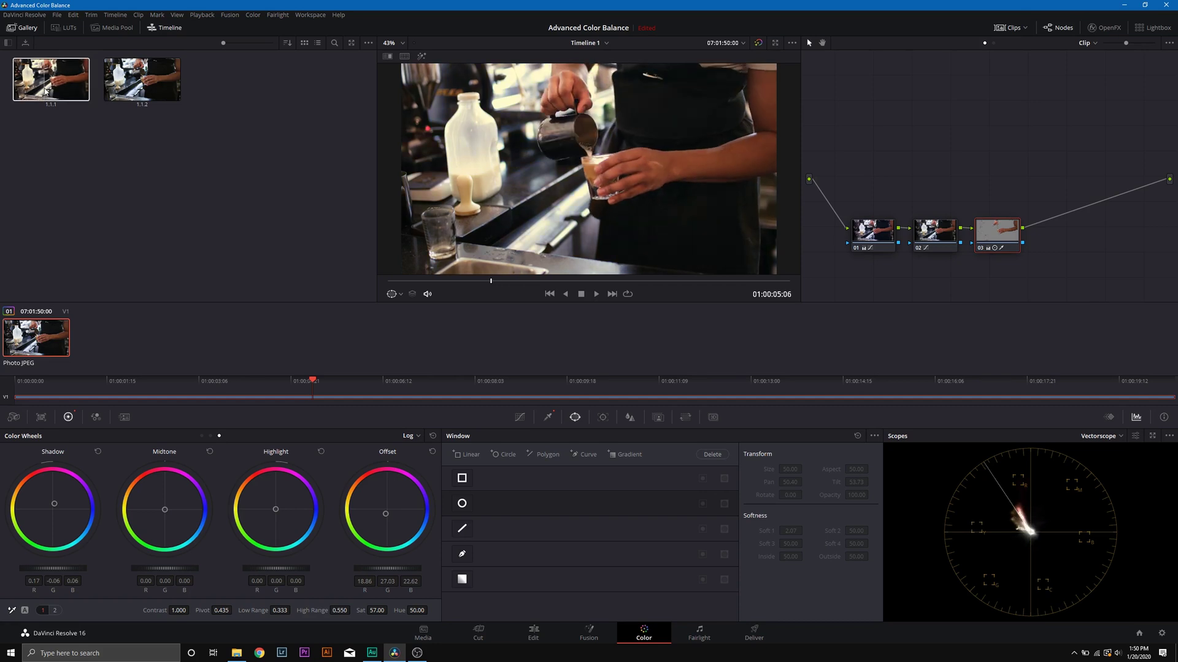